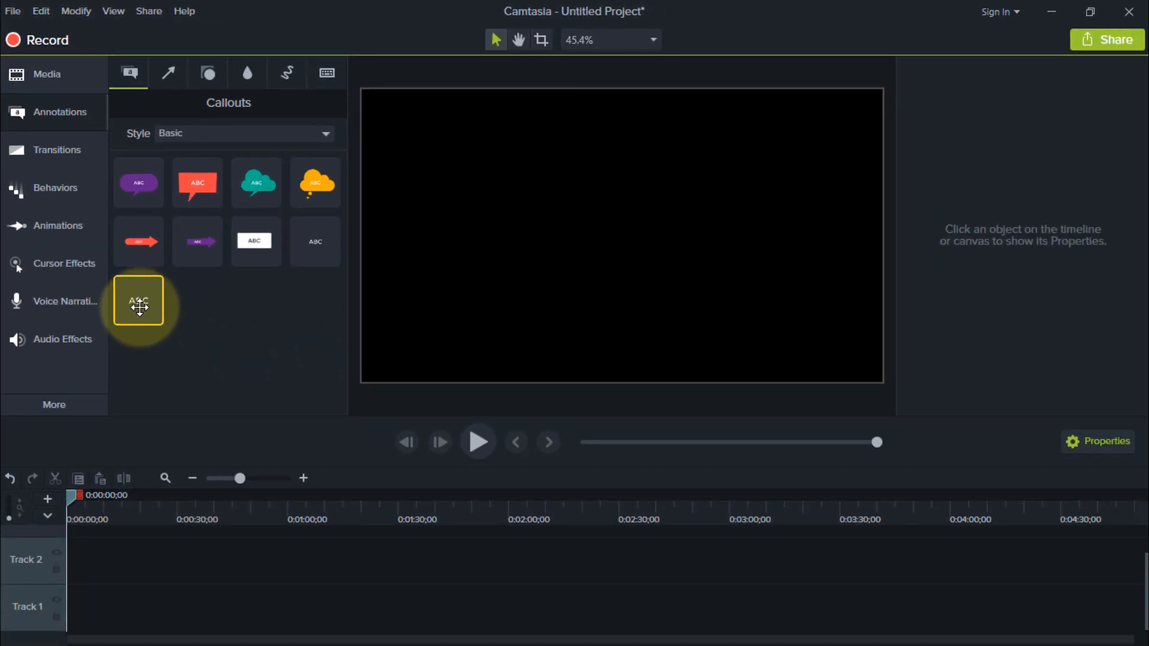
Add the plain white text callout at the start of Track 1 and widen its box to nearly the full canvas width
drag(138, 306, 242, 608)
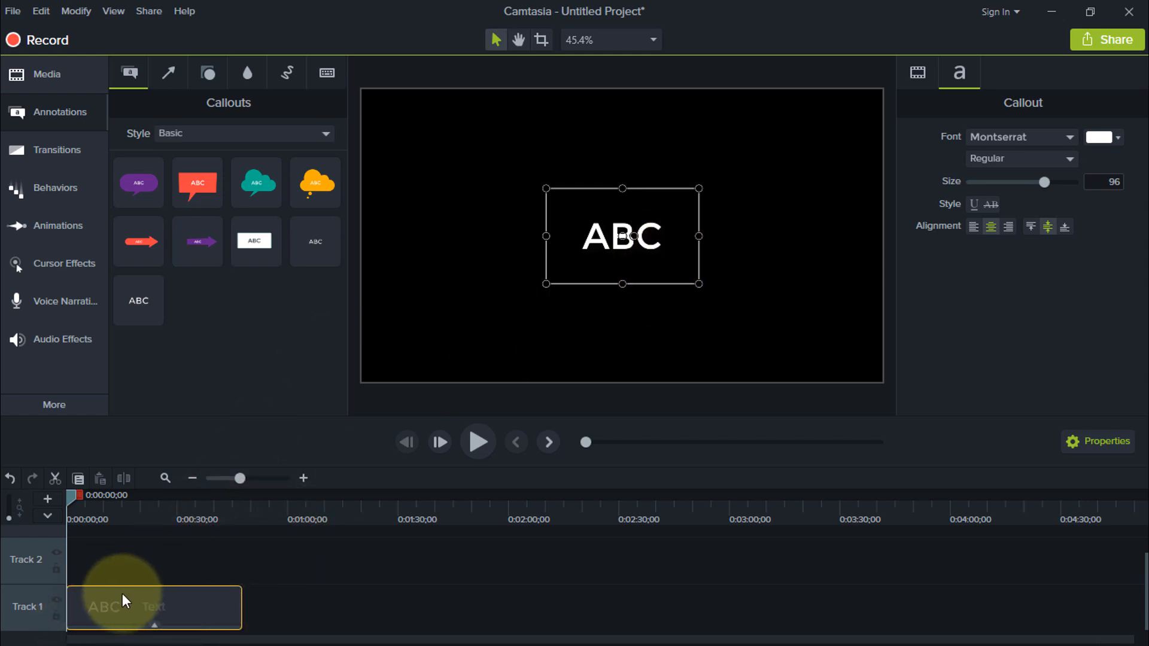
double_click(623, 236)
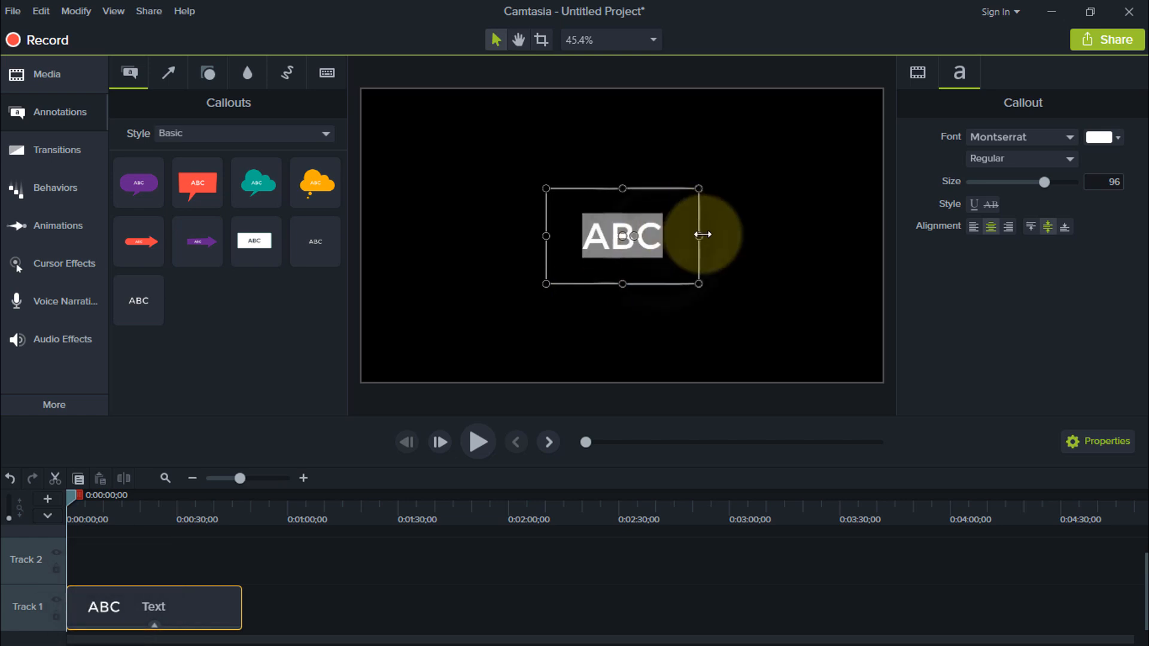
drag(703, 234, 866, 235)
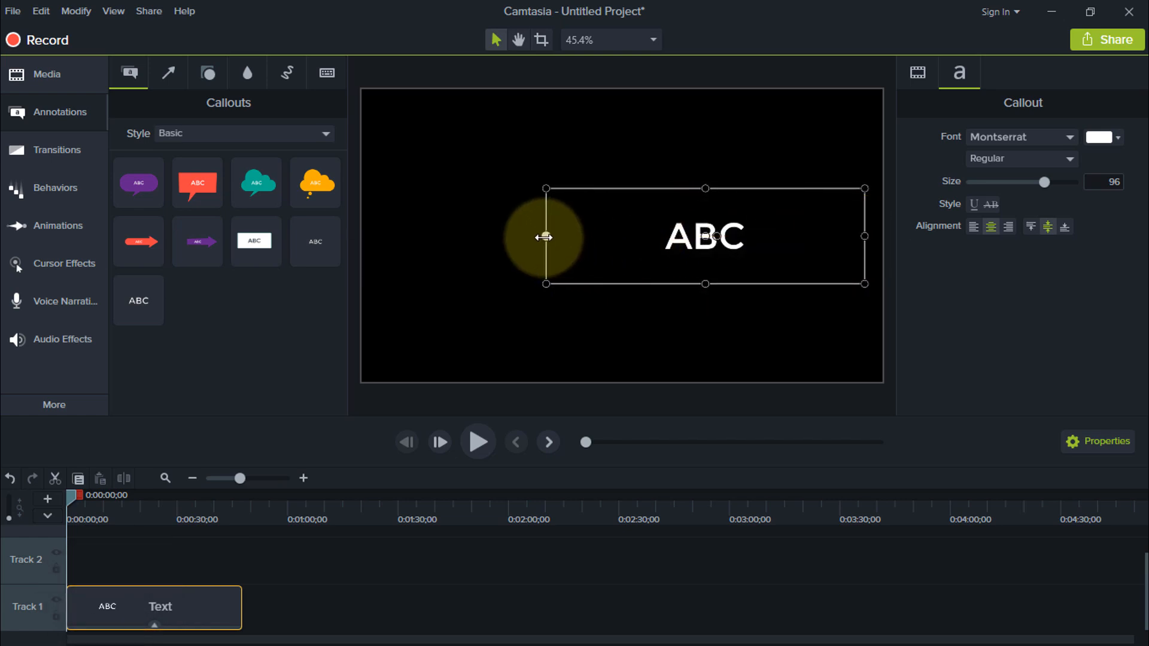
drag(543, 237, 377, 237)
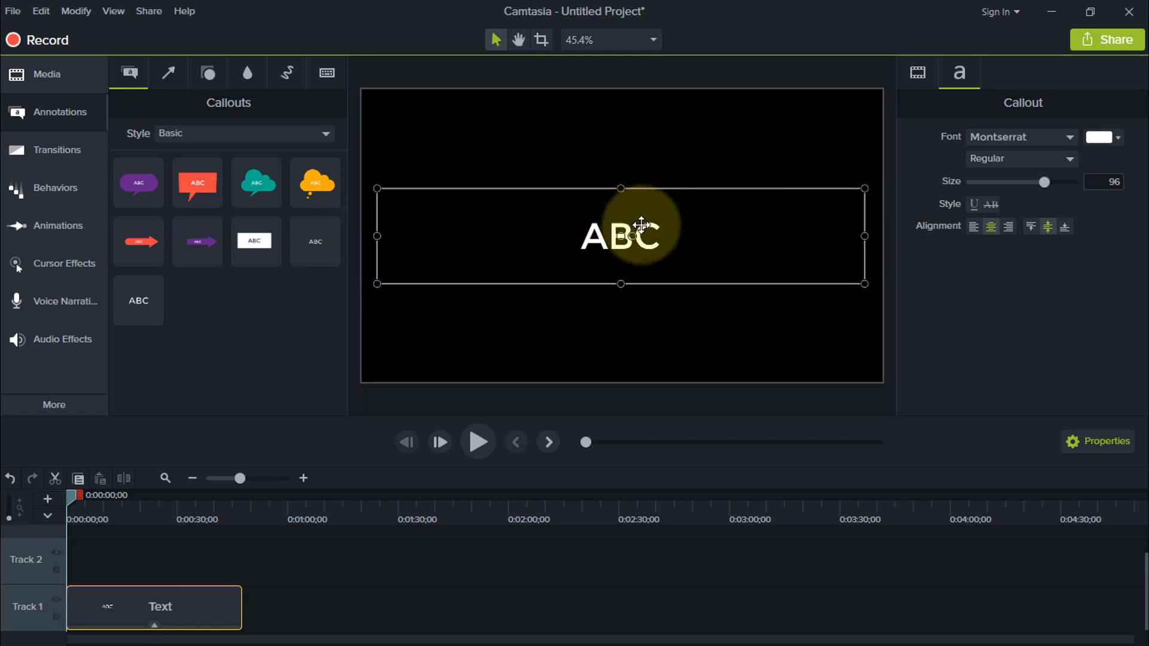
Replace the placeholder text with "Hey !! My Name Is" followed by the presenter's name, and set the font size to 60
double_click(641, 226)
text(H)
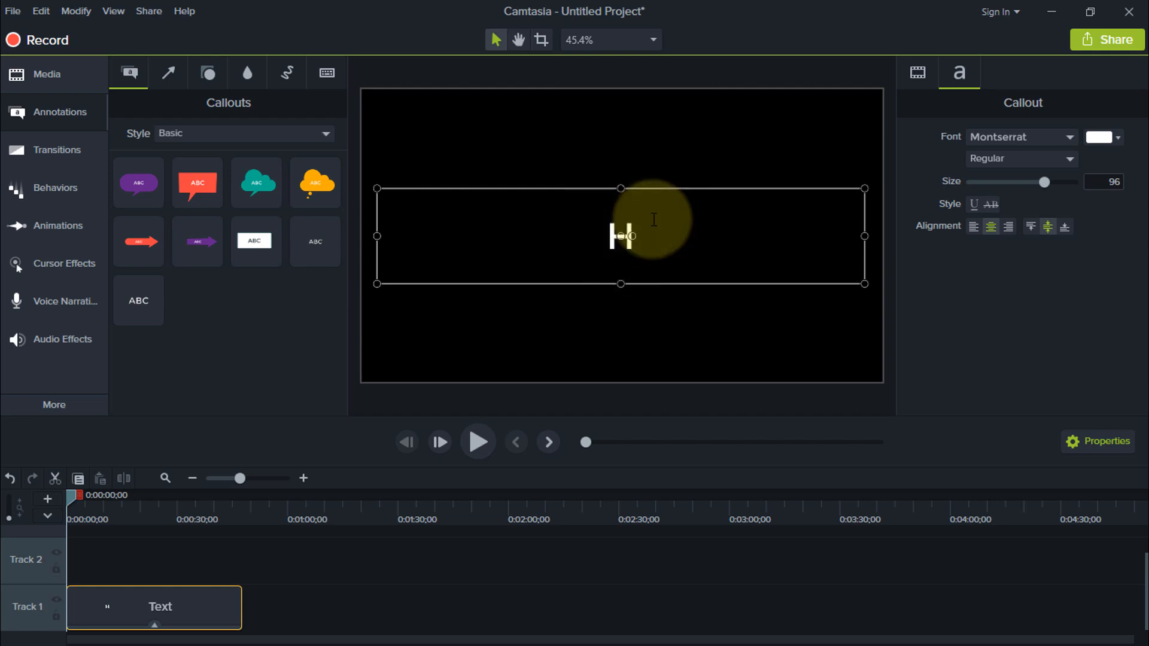
text(ey !! My Name IS)
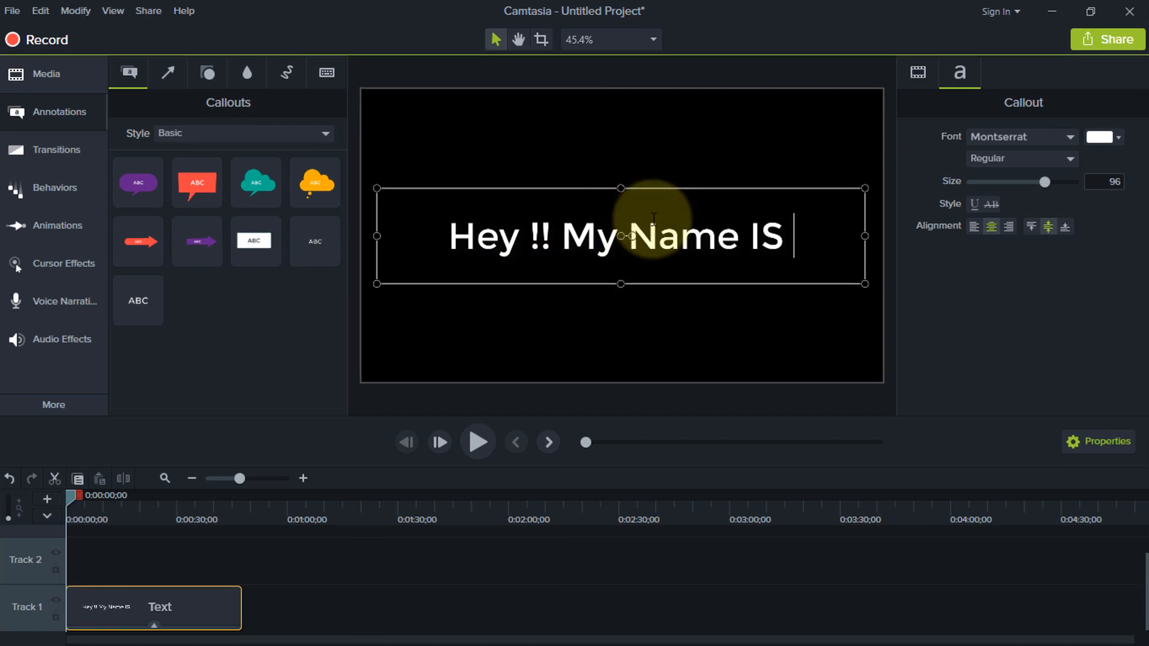
key(BackSpace)
text(s Hossain.)
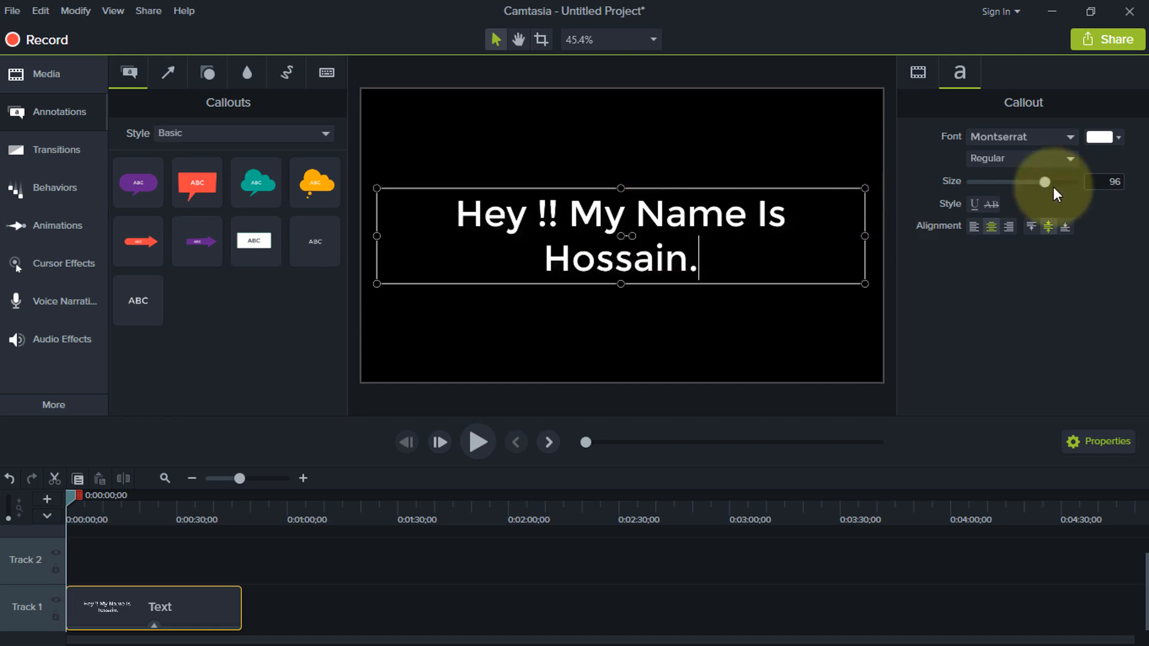
drag(705, 263, 446, 219)
drag(1043, 181, 1012, 179)
Add a second line reading "And This Typewritter Style !!!" to the callout text
click(810, 244)
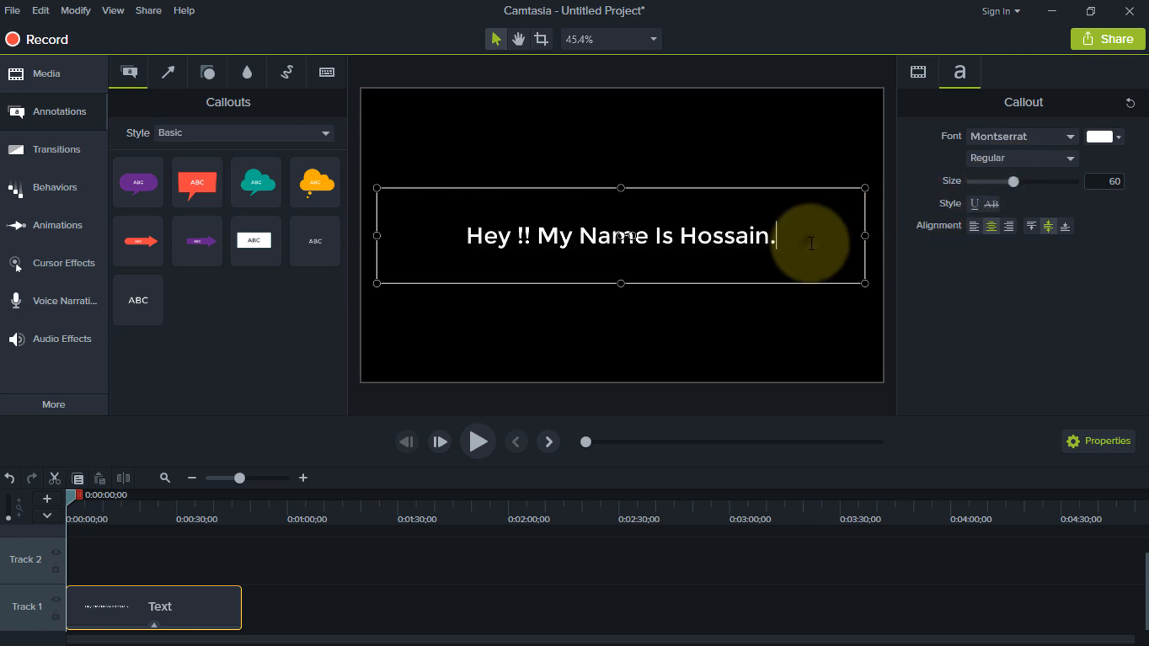
key(Return)
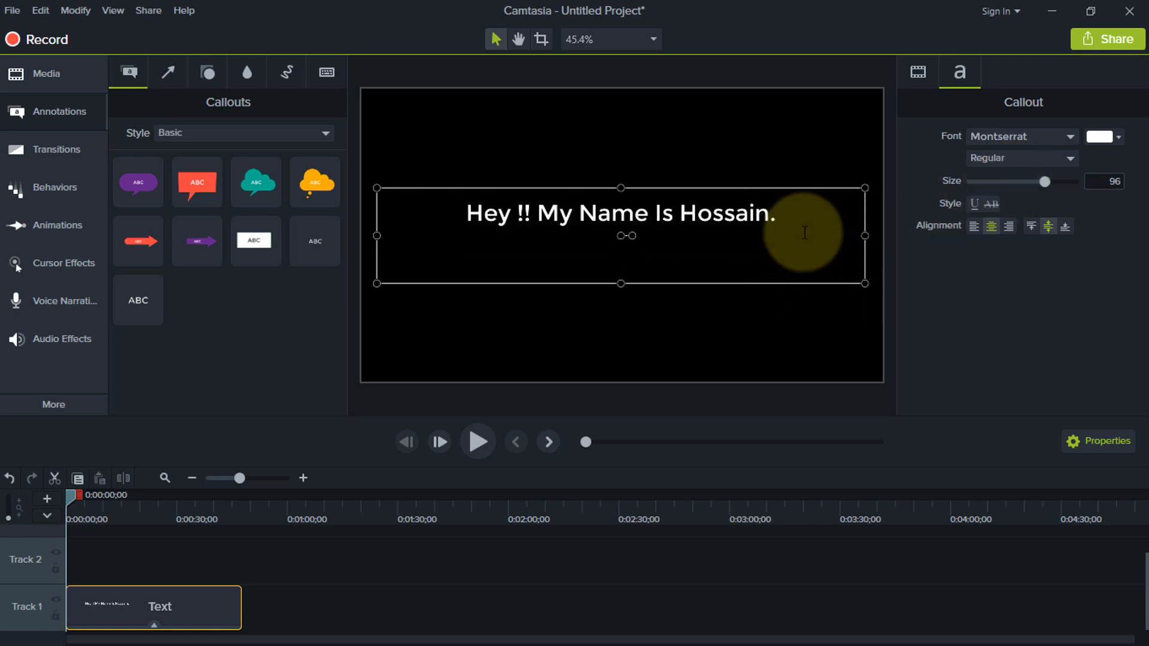
text(And This Typewri)
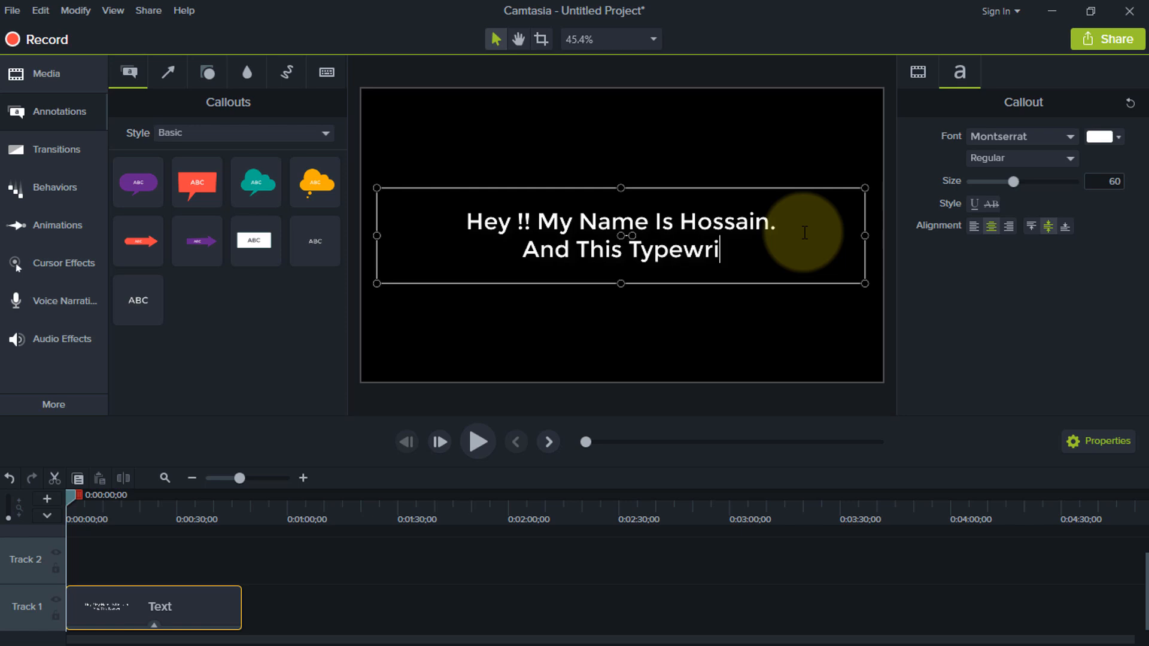
text(tter)
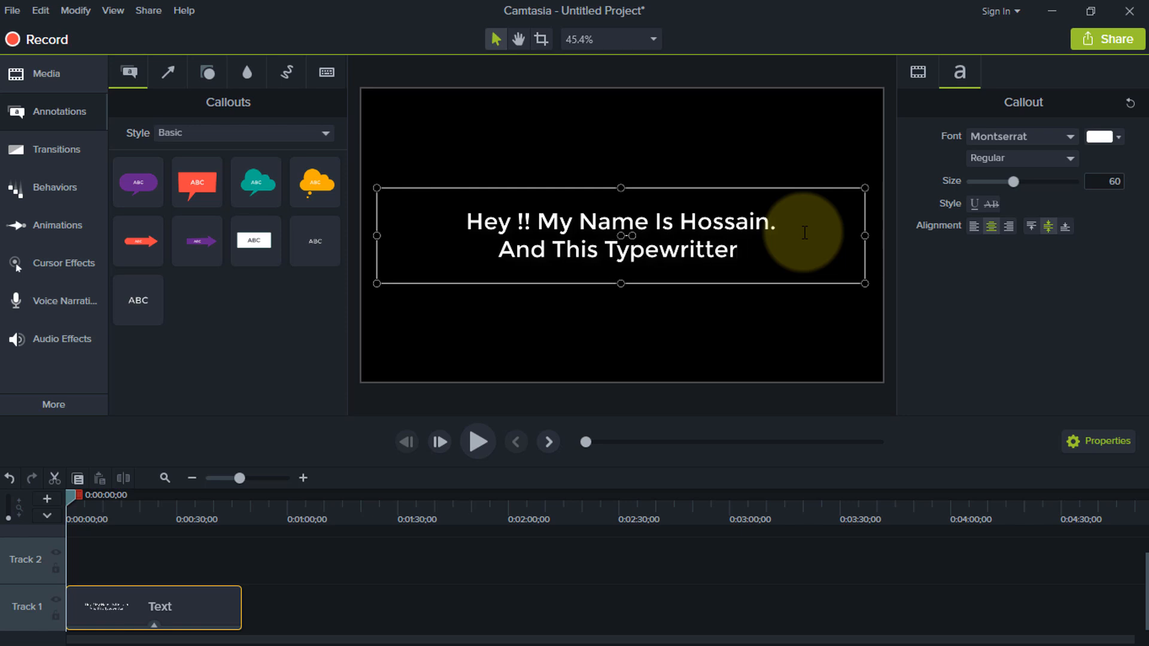
text( Sty)
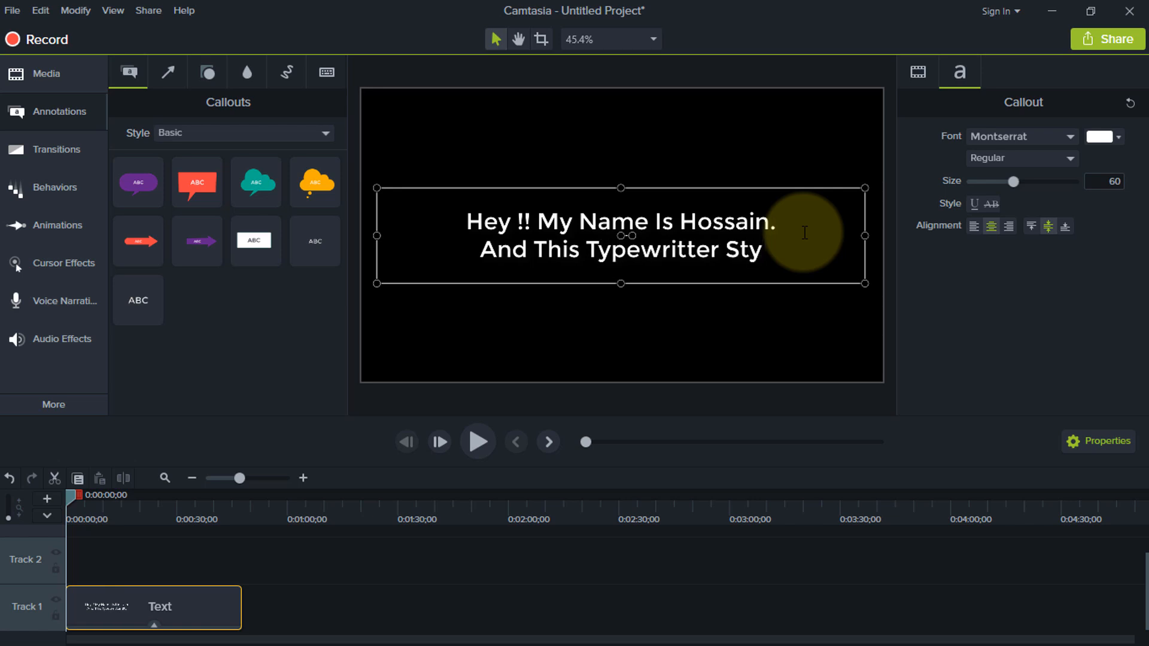
text(le !!!)
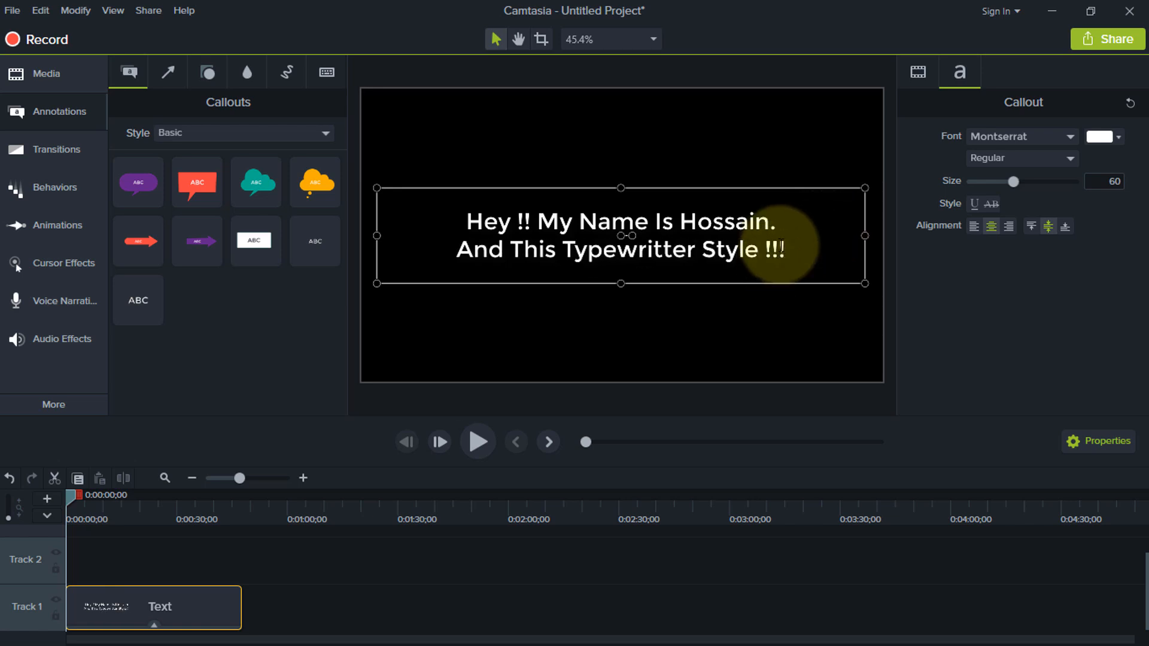
Change the font of both callout lines to Prestige Elite Std
drag(795, 246, 489, 225)
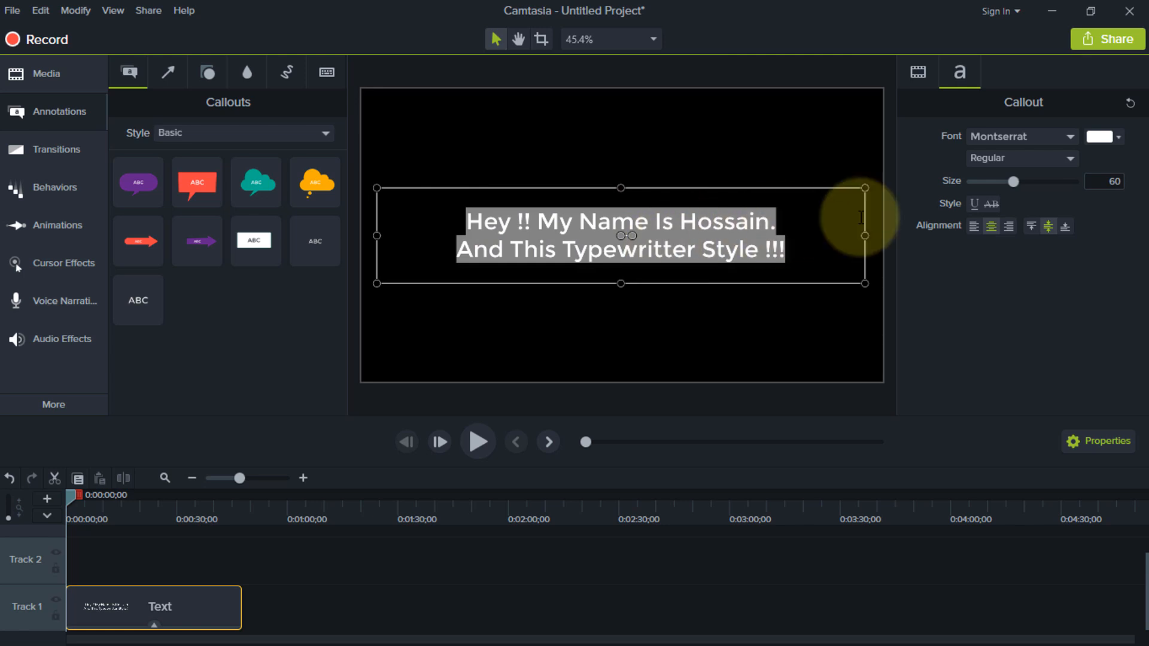
click(1057, 137)
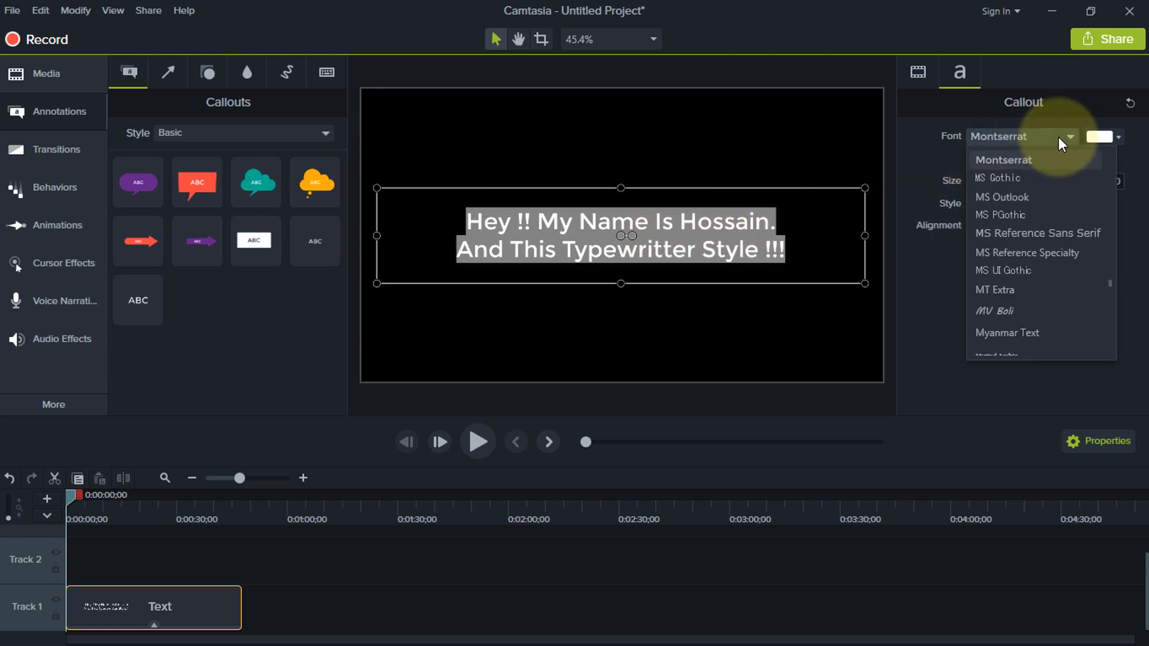
scroll(993, 379, down, 10)
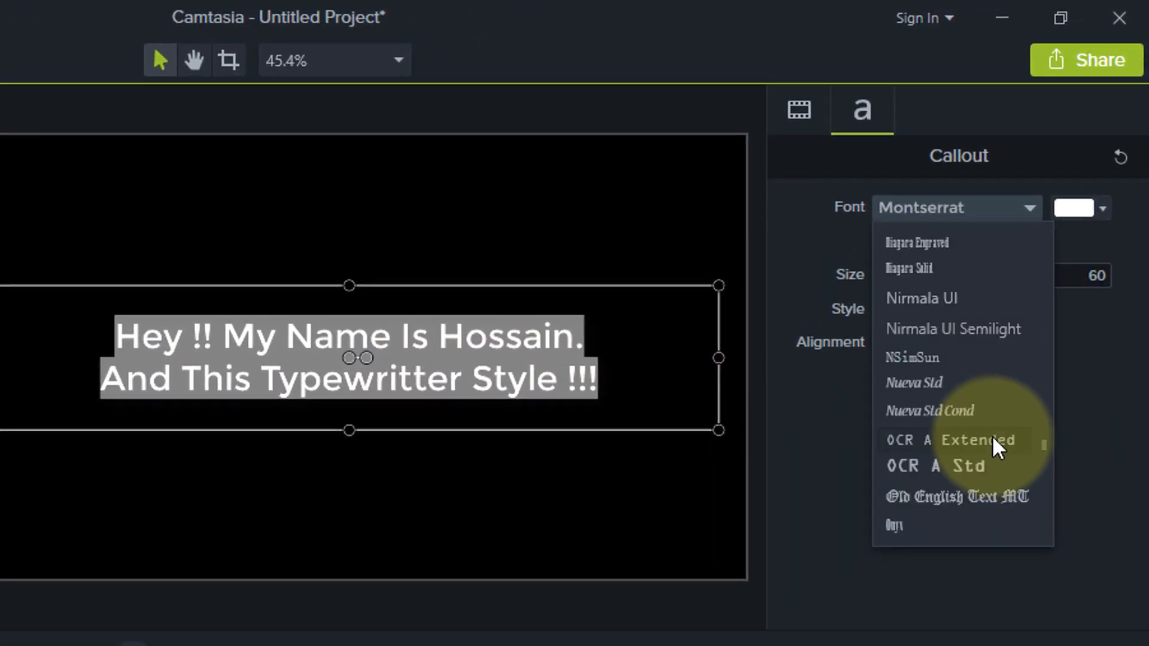
scroll(976, 419, down, 3)
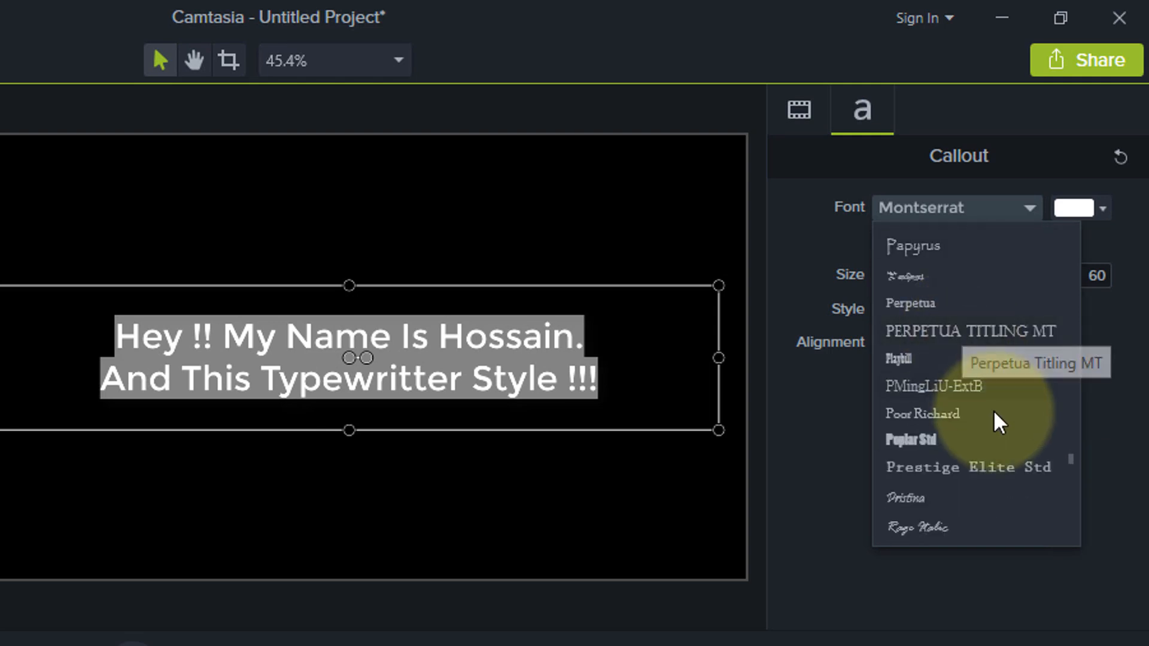
scroll(985, 426, down, 2)
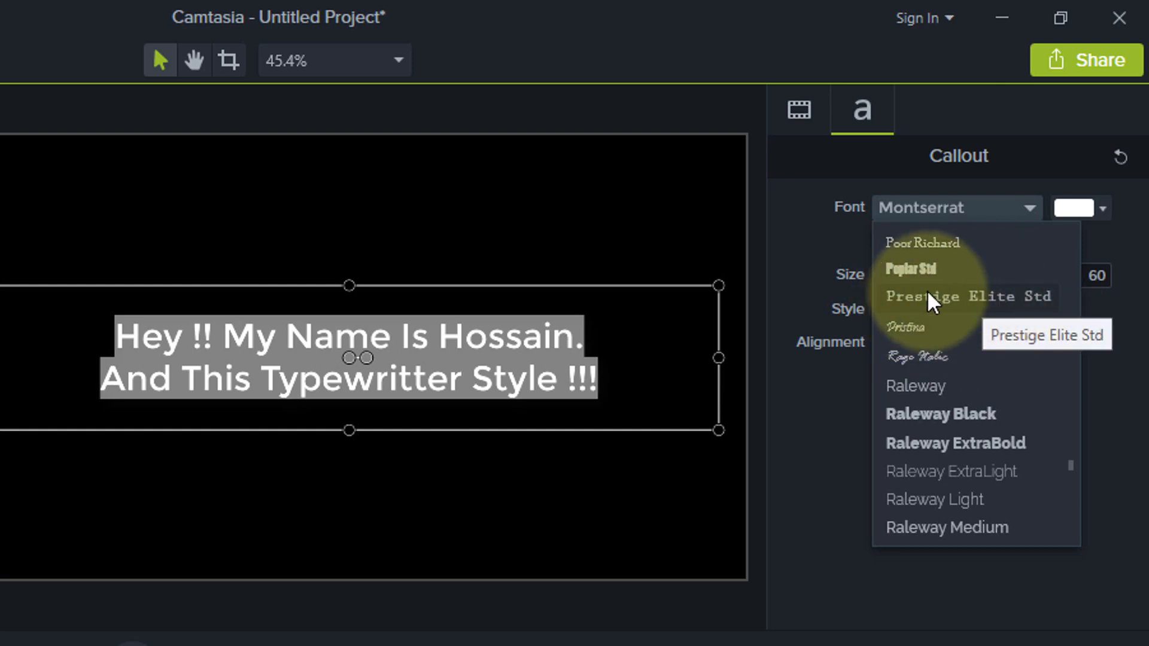
click(962, 297)
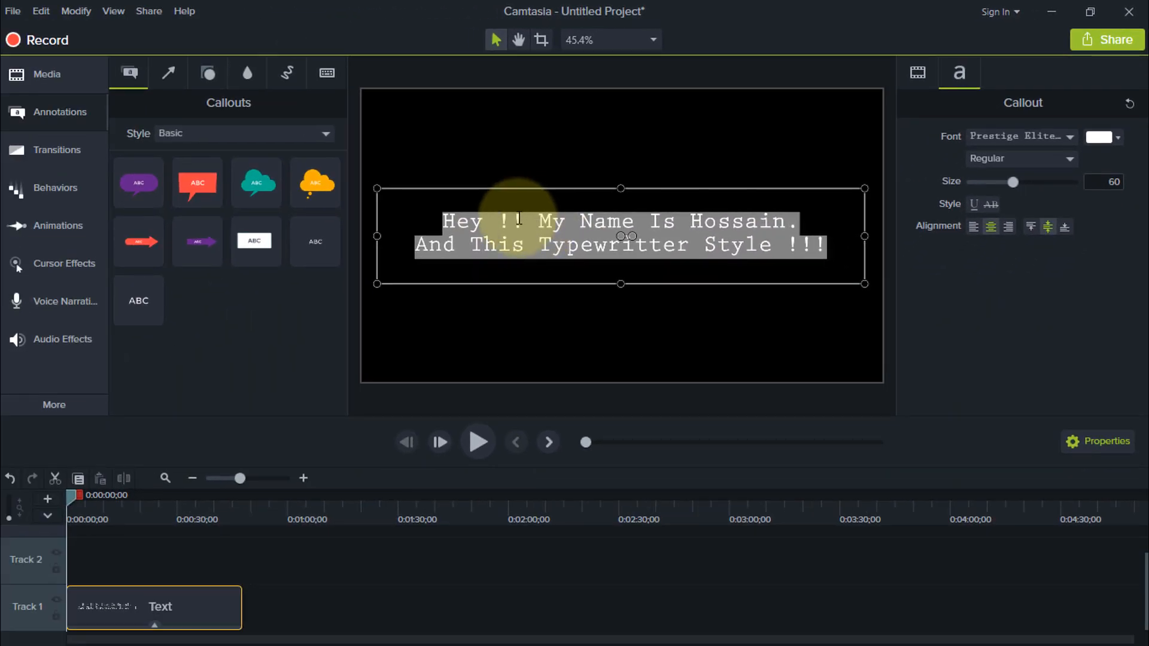
Make the text box taller and centre it vertically on the canvas
click(518, 219)
drag(621, 283, 623, 359)
drag(700, 295, 700, 265)
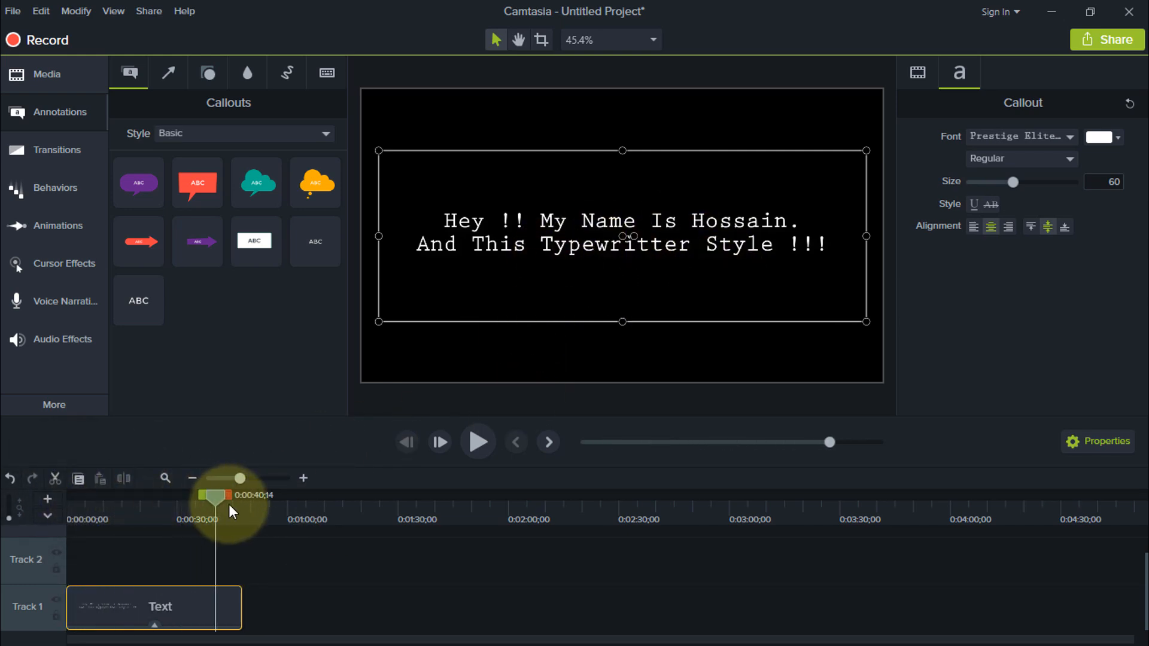
Return the playhead to the start and apply the Reveal behavior to the text clip on Track 1
drag(229, 506, 65, 509)
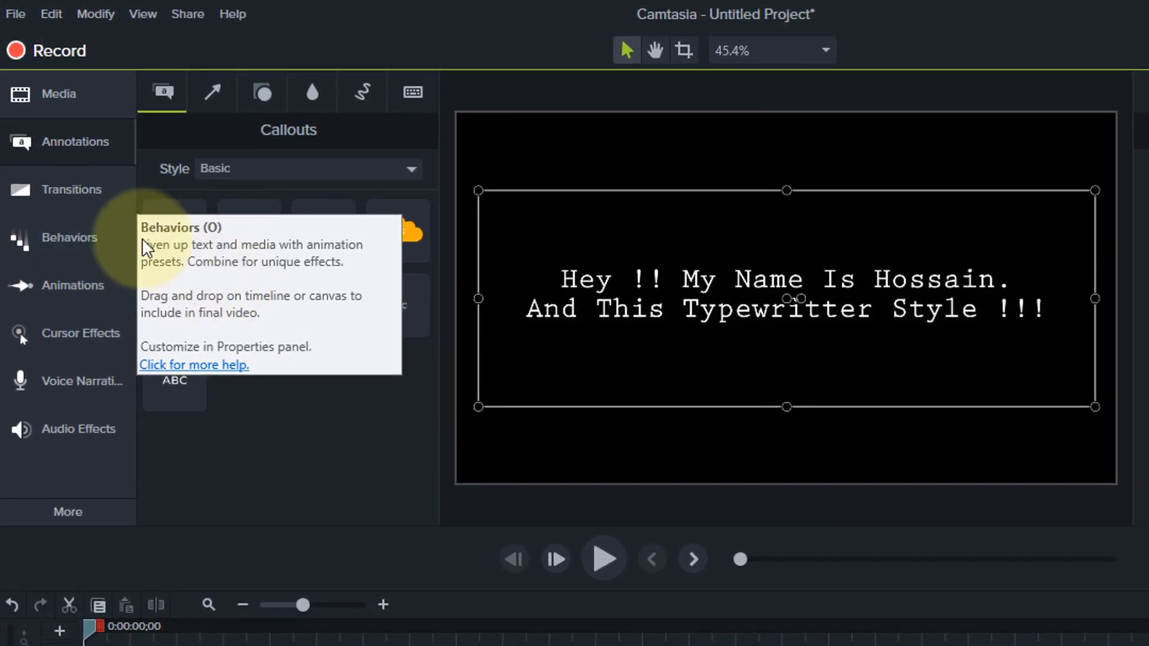
click(91, 238)
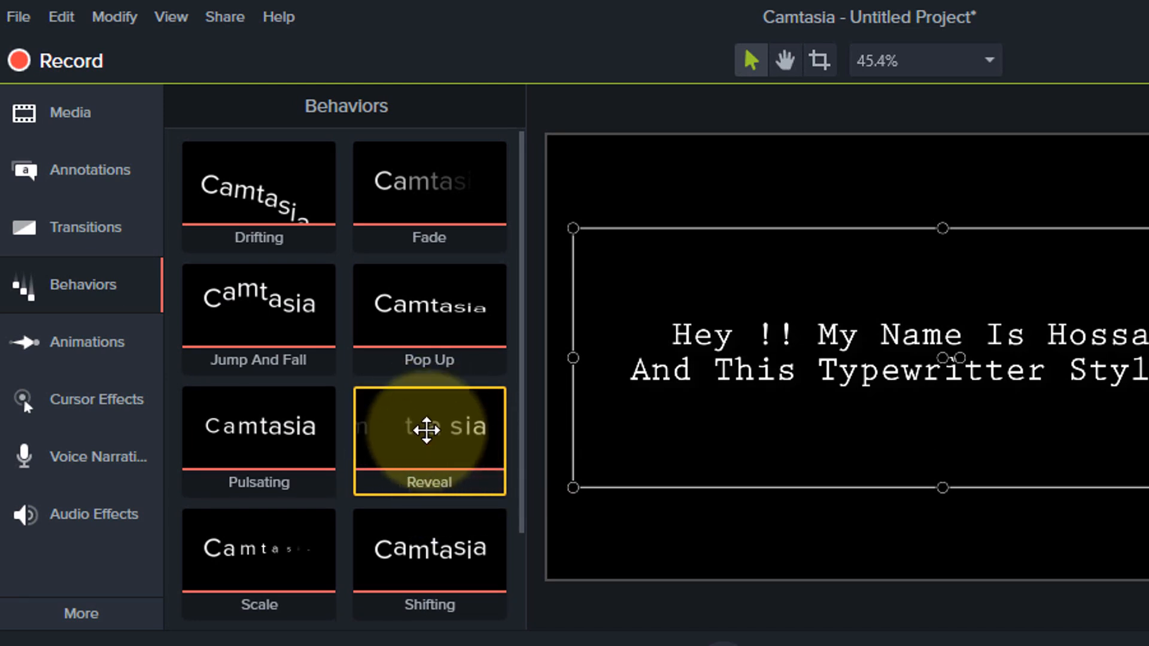
drag(475, 455, 313, 645)
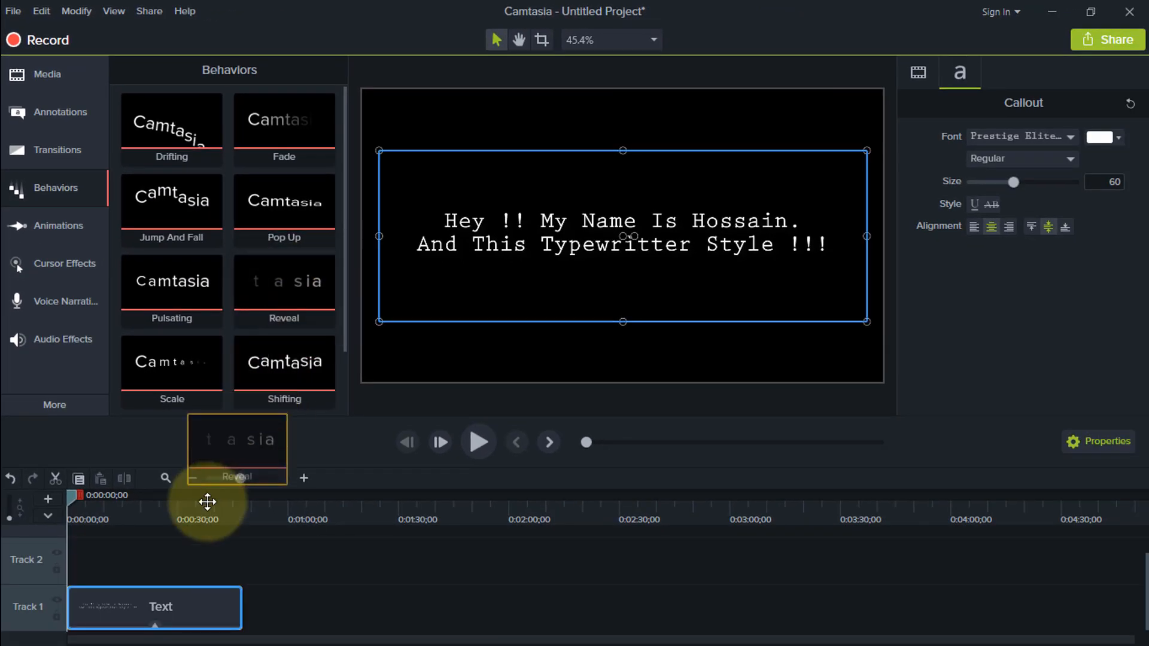
drag(207, 502, 142, 597)
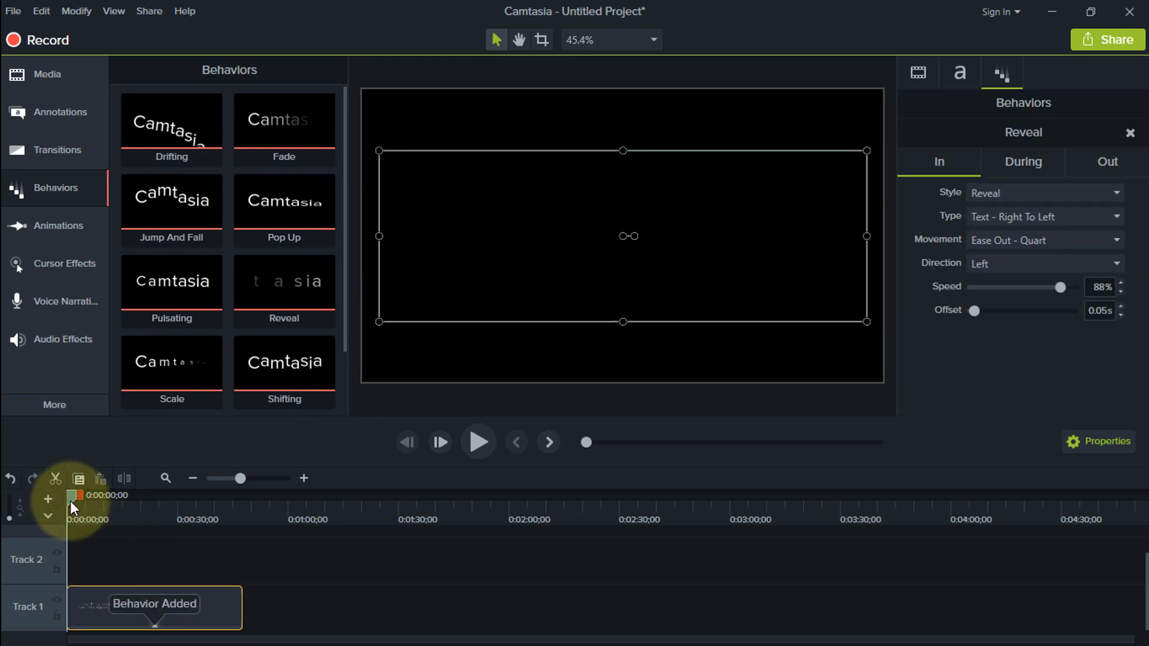
Preview the Reveal animation twice from the start of the timeline, and return the playhead to the beginning
click(482, 447)
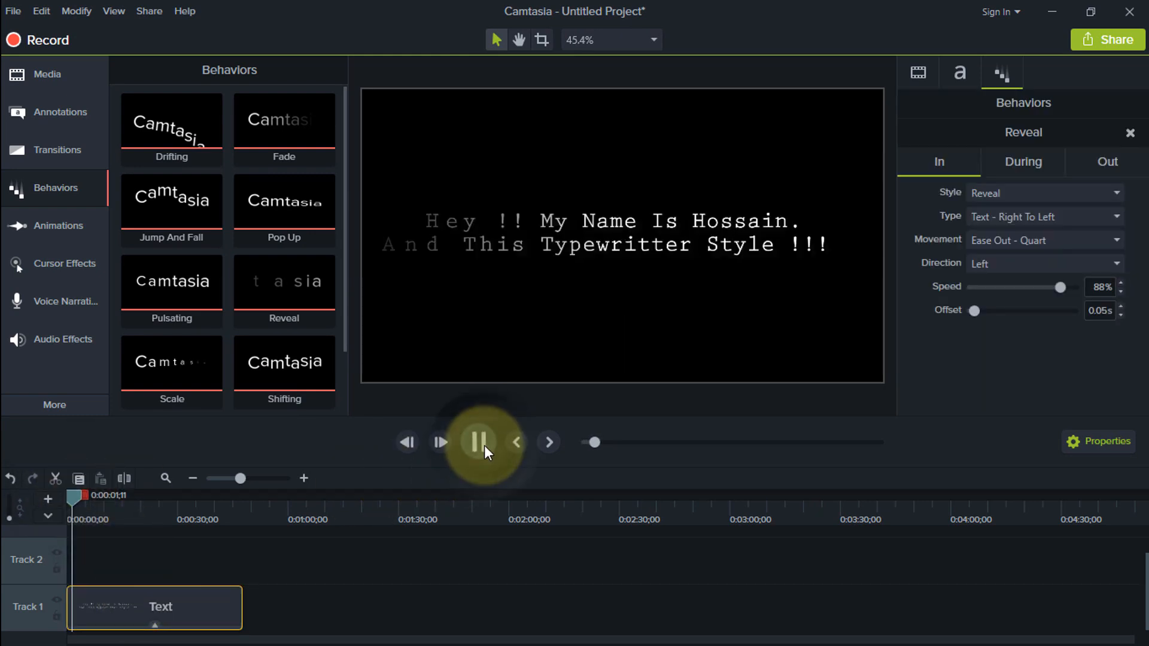
drag(72, 498, 50, 505)
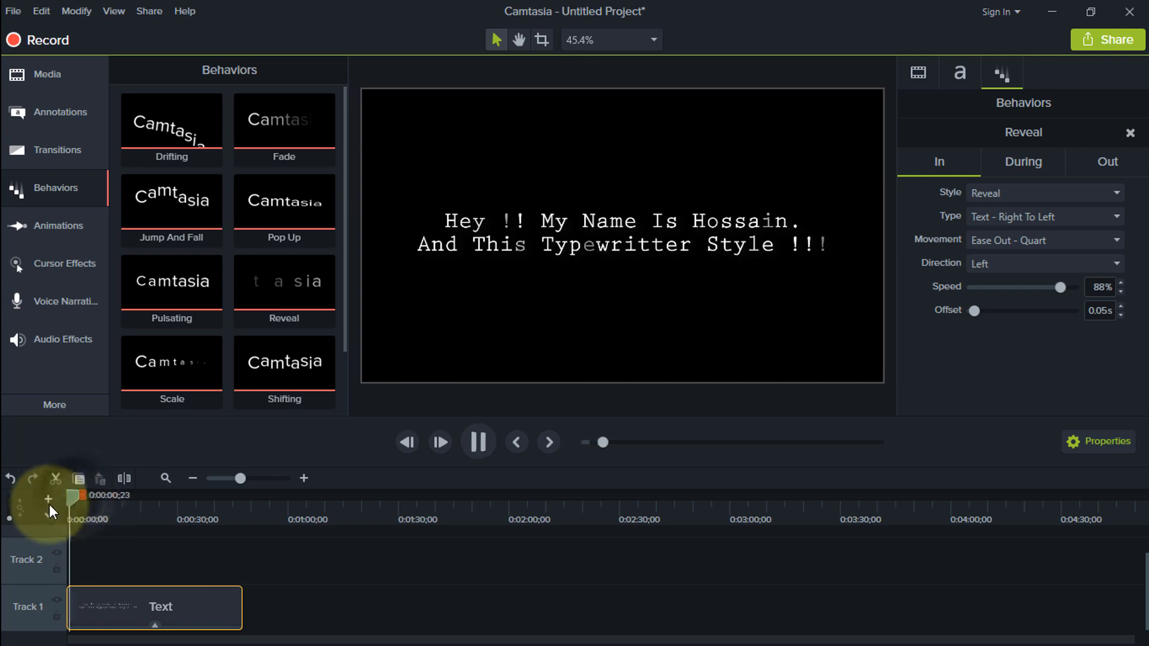
click(480, 441)
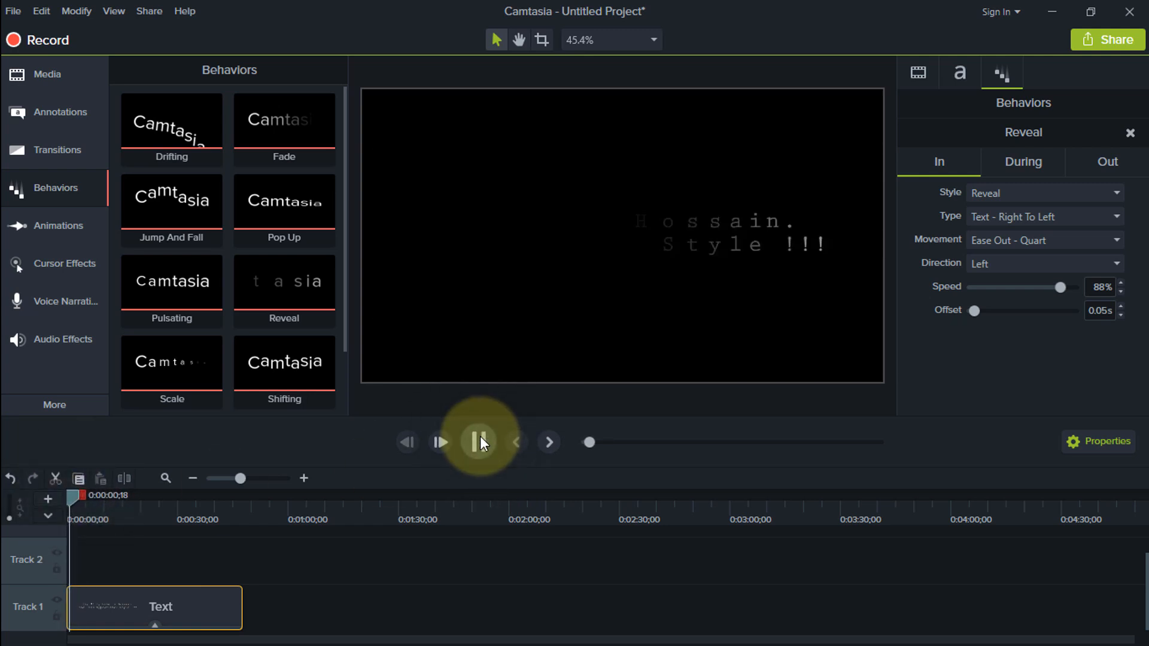
click(482, 443)
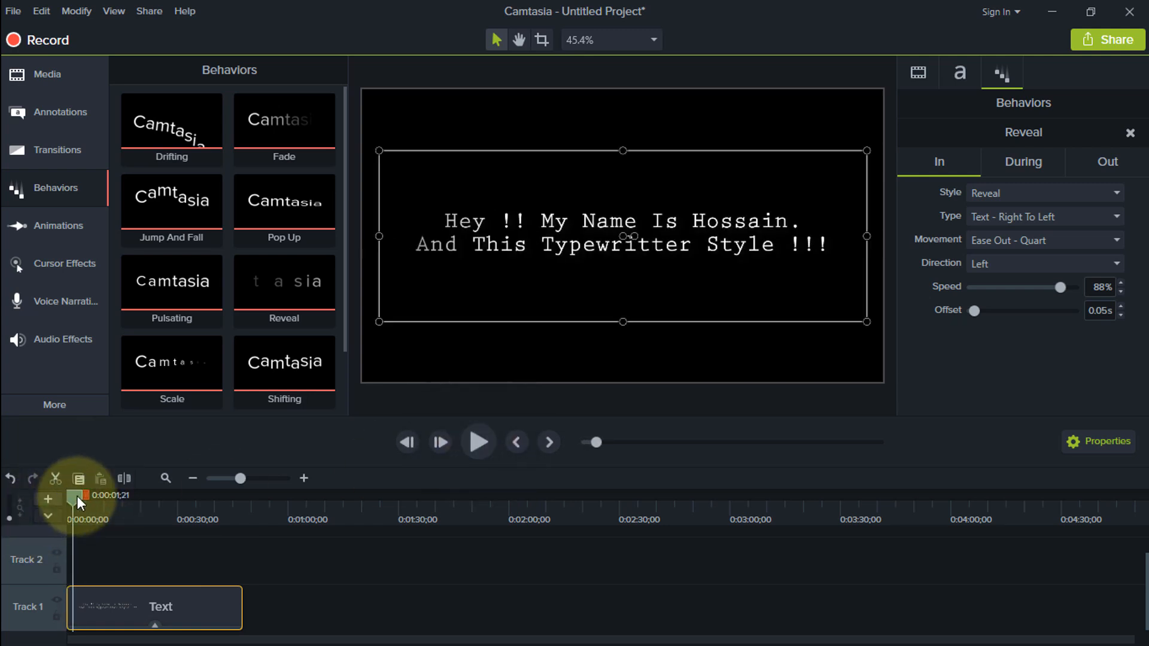
drag(77, 496, 58, 497)
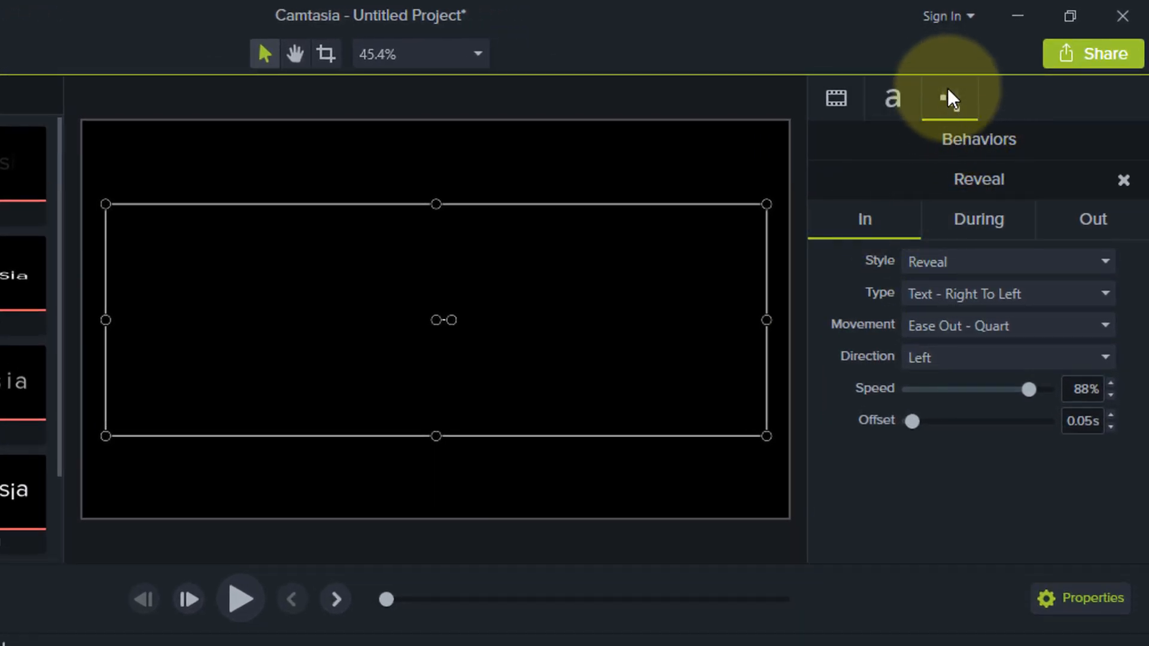
Set the During style of the Reveal behavior to None
click(989, 222)
click(997, 262)
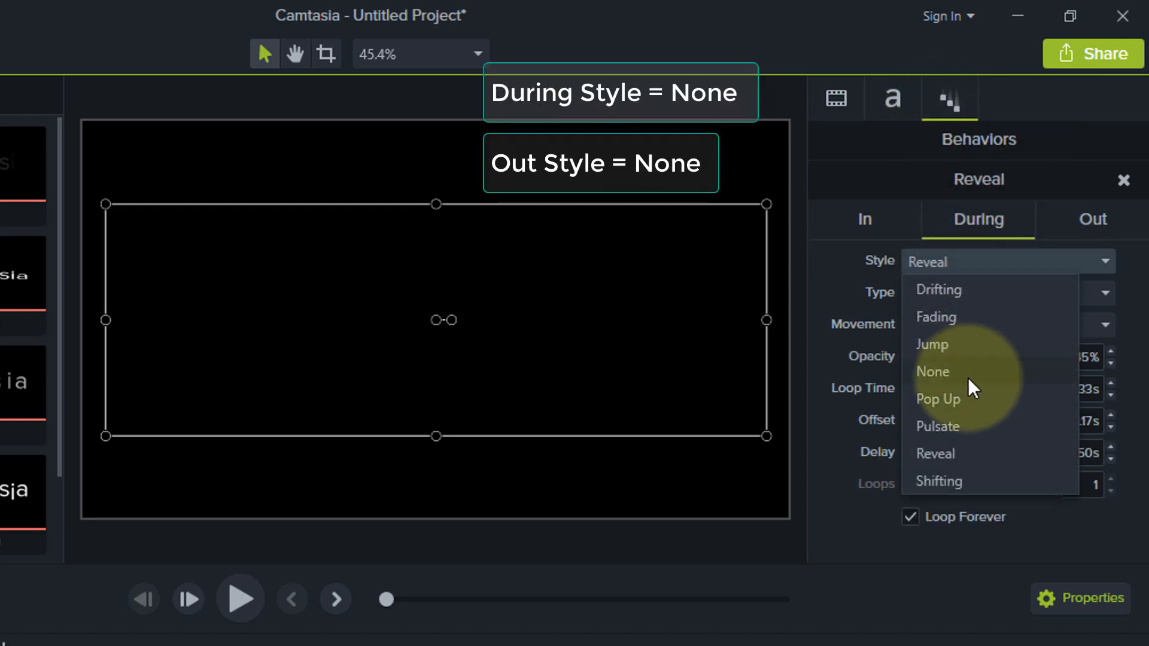
click(982, 260)
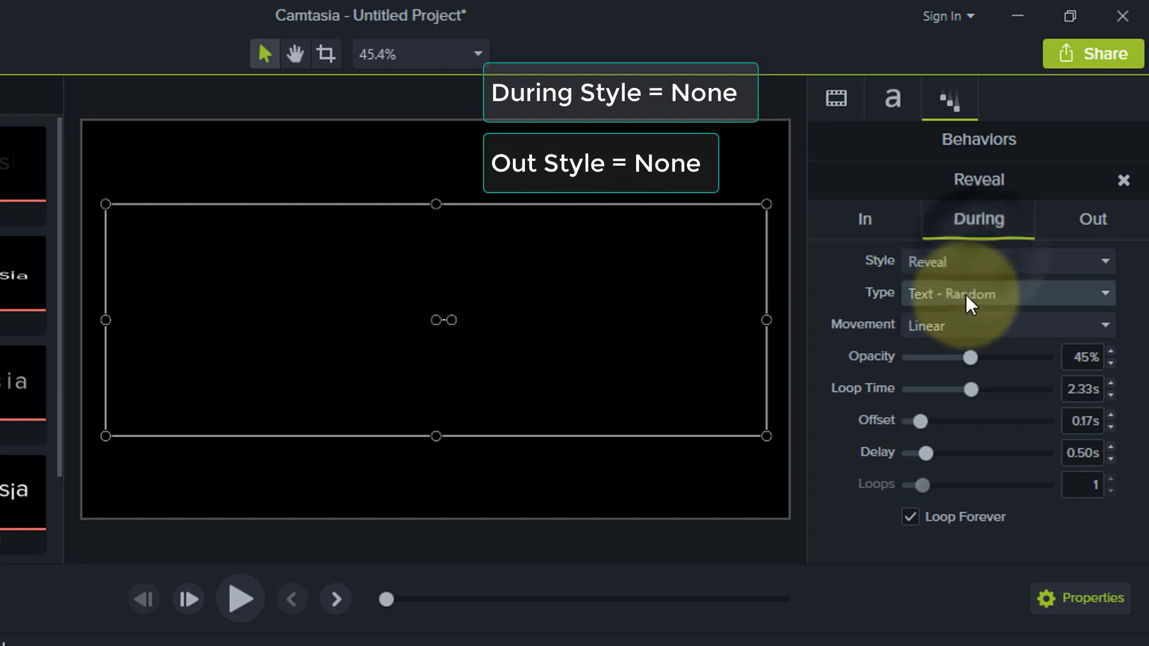
click(975, 261)
click(949, 369)
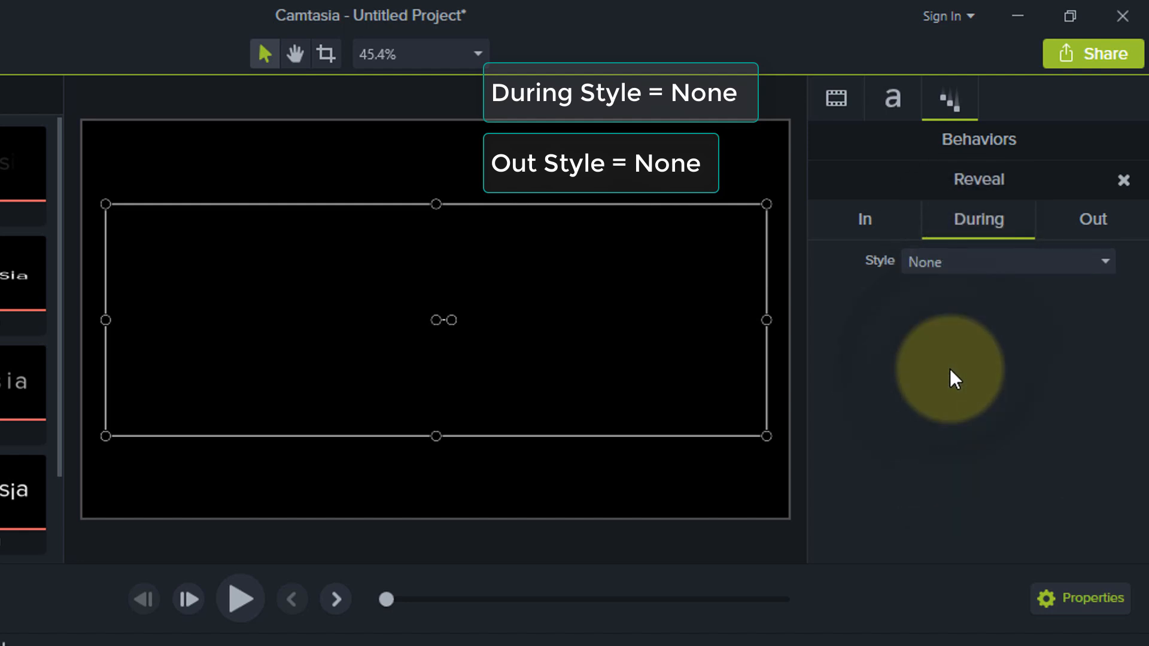
Set the Out style of the Reveal behavior to None and recheck the During style
click(1096, 216)
click(1001, 263)
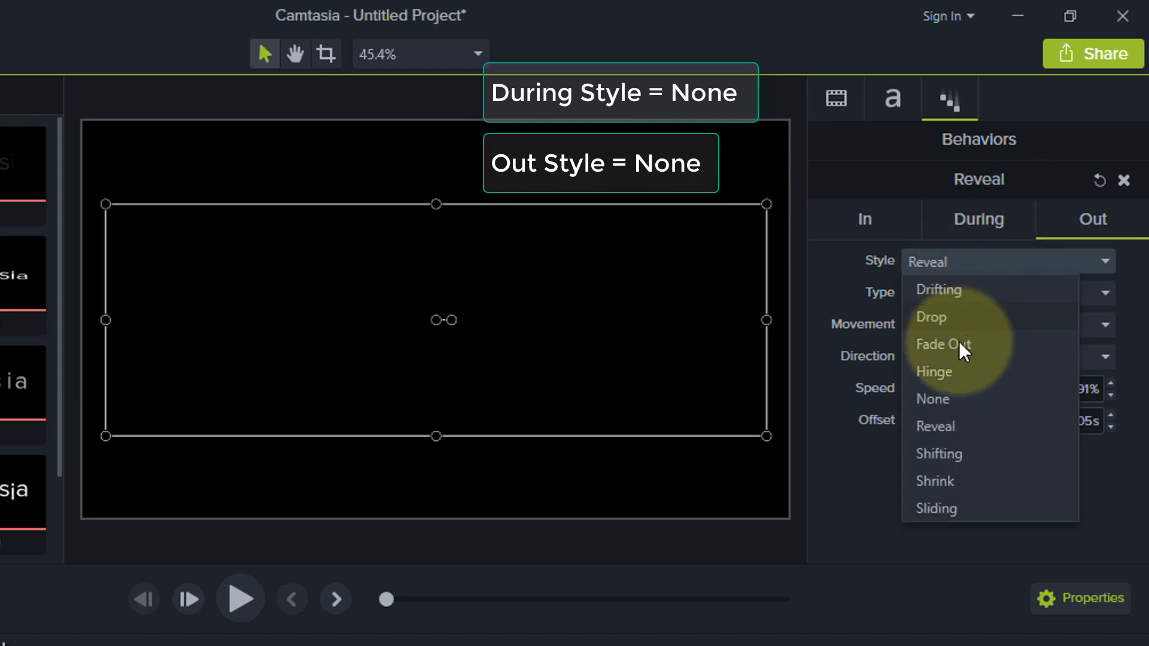
click(966, 400)
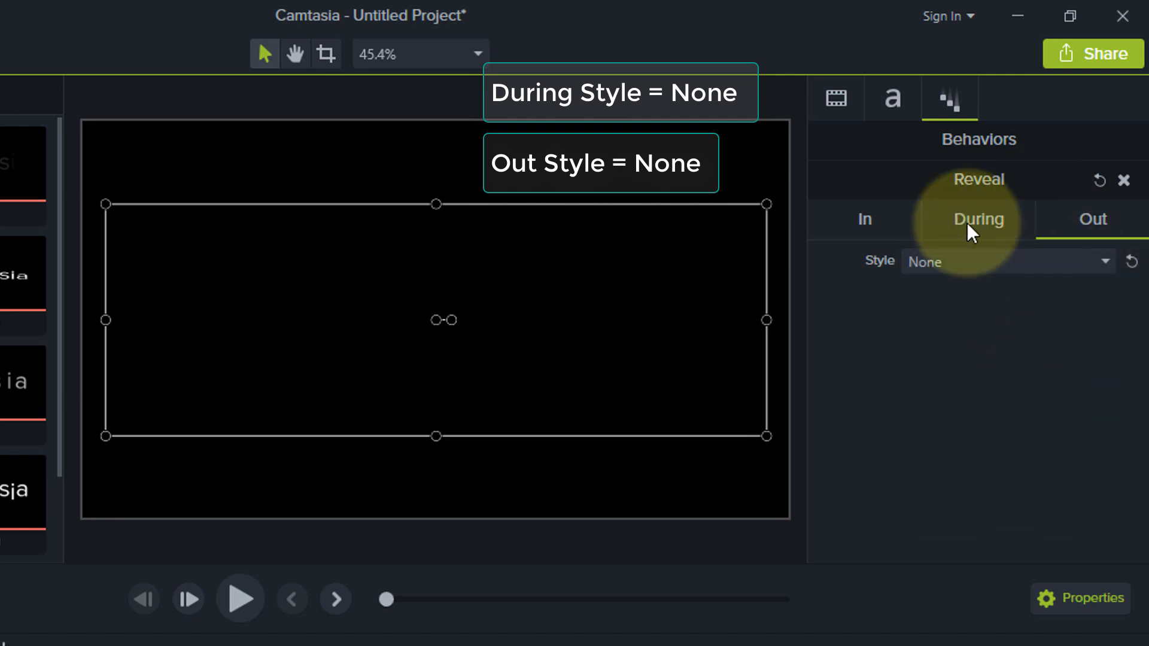
click(1006, 228)
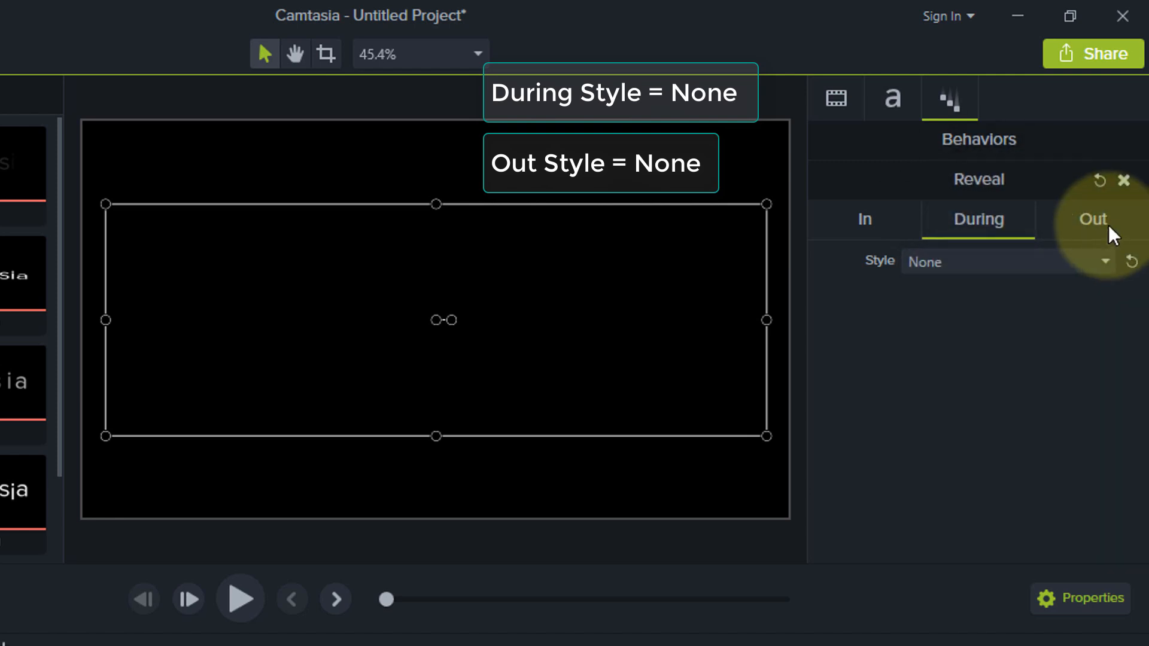
Set the In type of the Reveal behavior to Text - First To Last
click(880, 219)
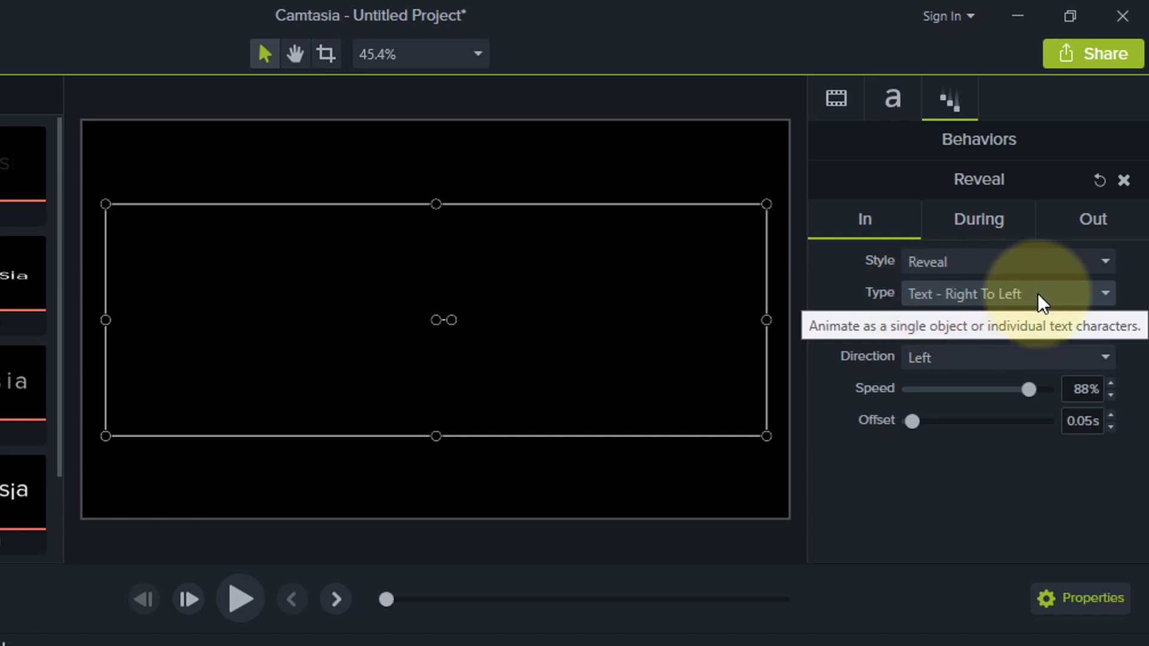
click(1068, 292)
click(1069, 292)
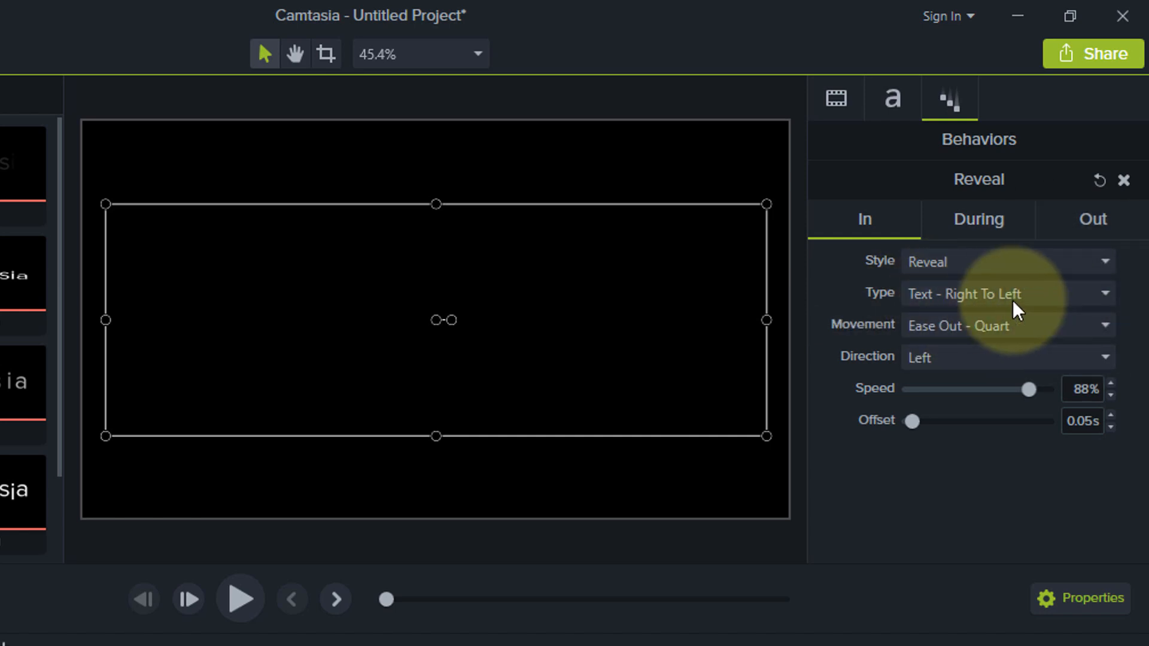
click(1069, 296)
mouse_move(985, 347)
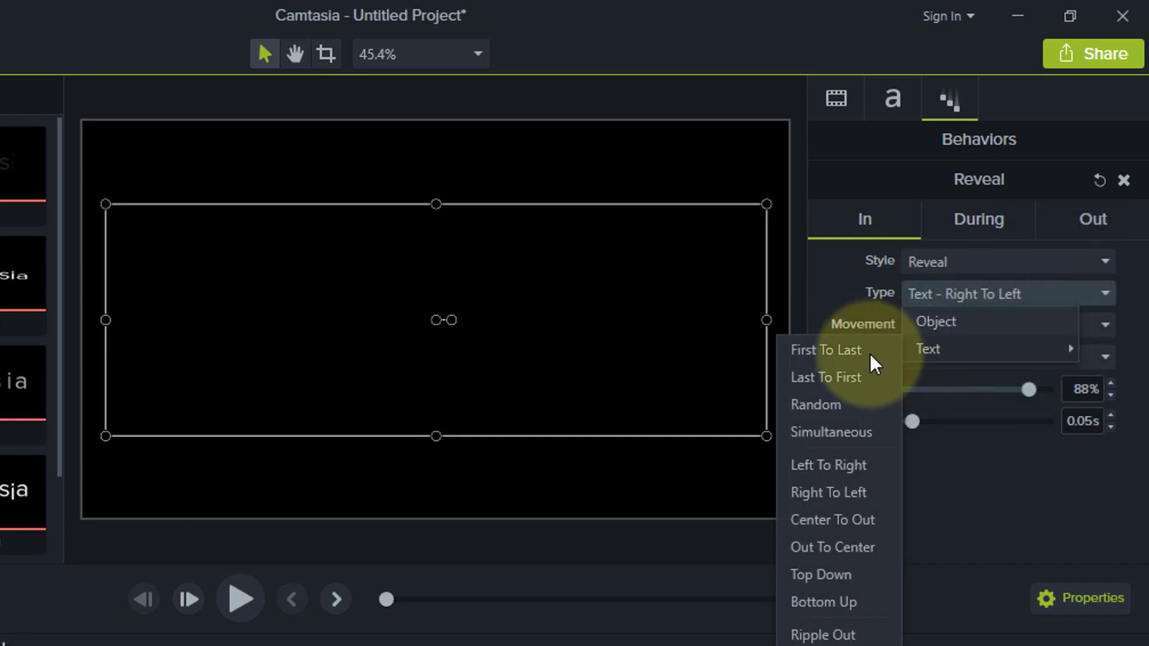
click(839, 350)
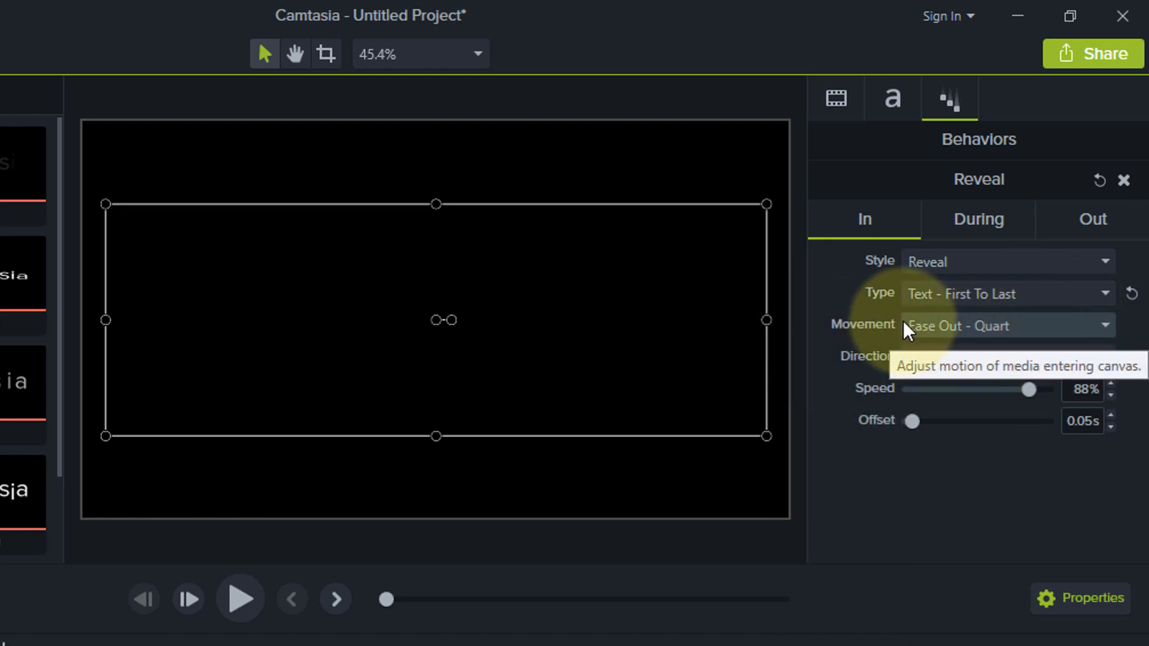
Choose Ease Out - Quart as the Reveal behavior's In movement and Left as its direction
click(1093, 325)
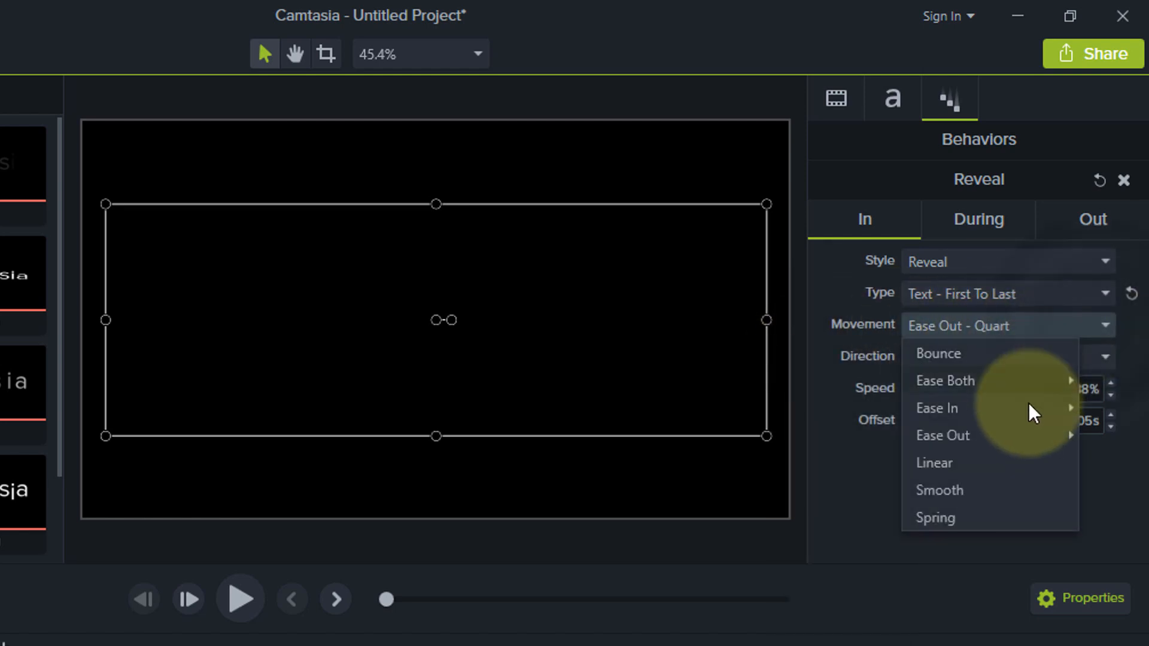
mouse_move(1018, 443)
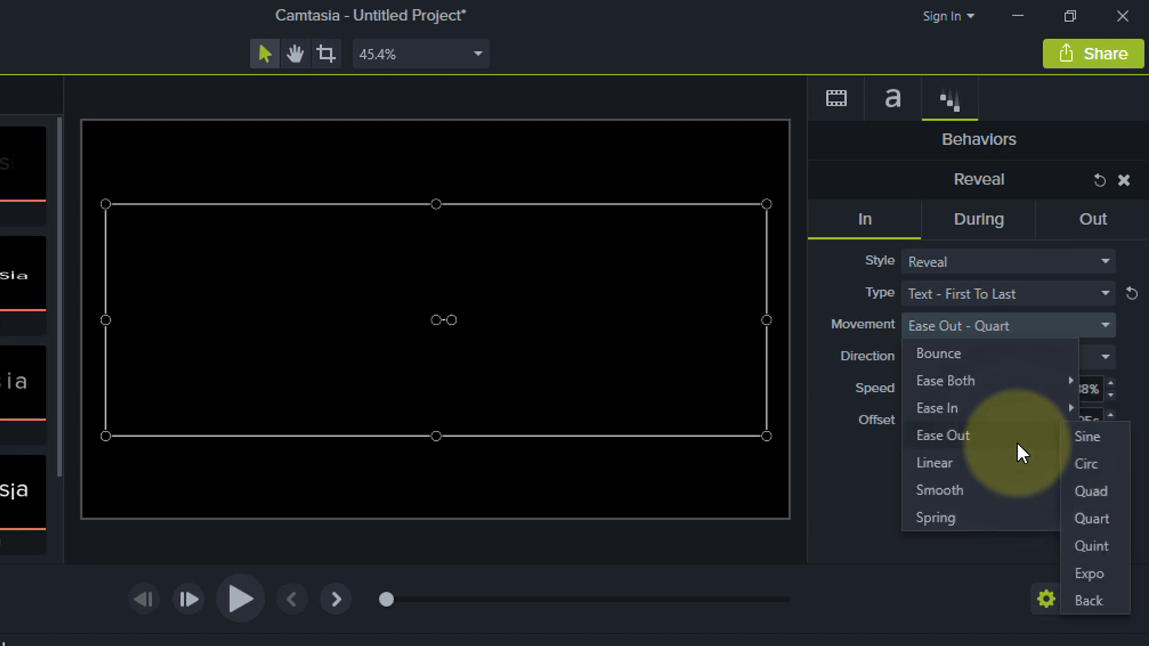
click(1102, 519)
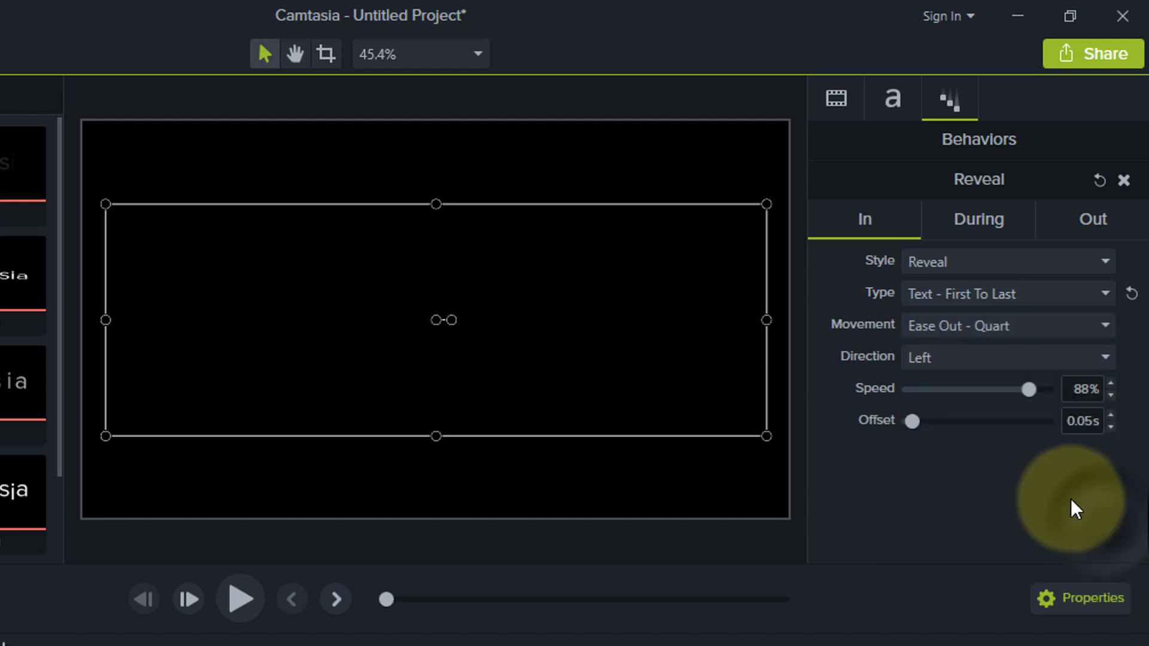
click(966, 358)
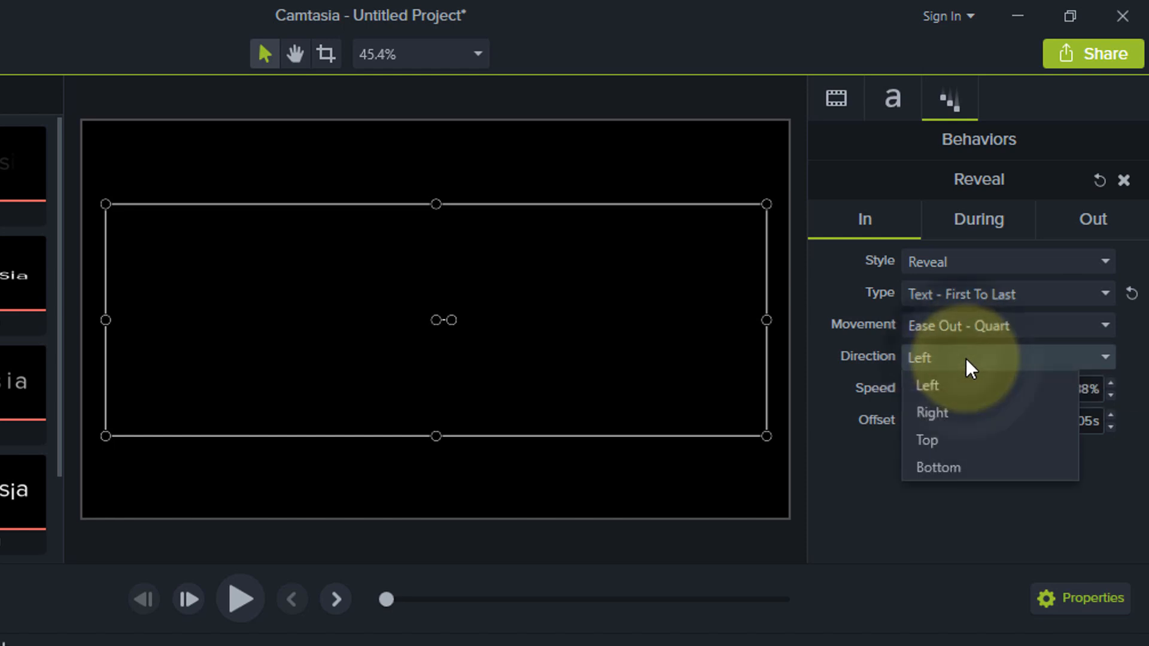
click(955, 390)
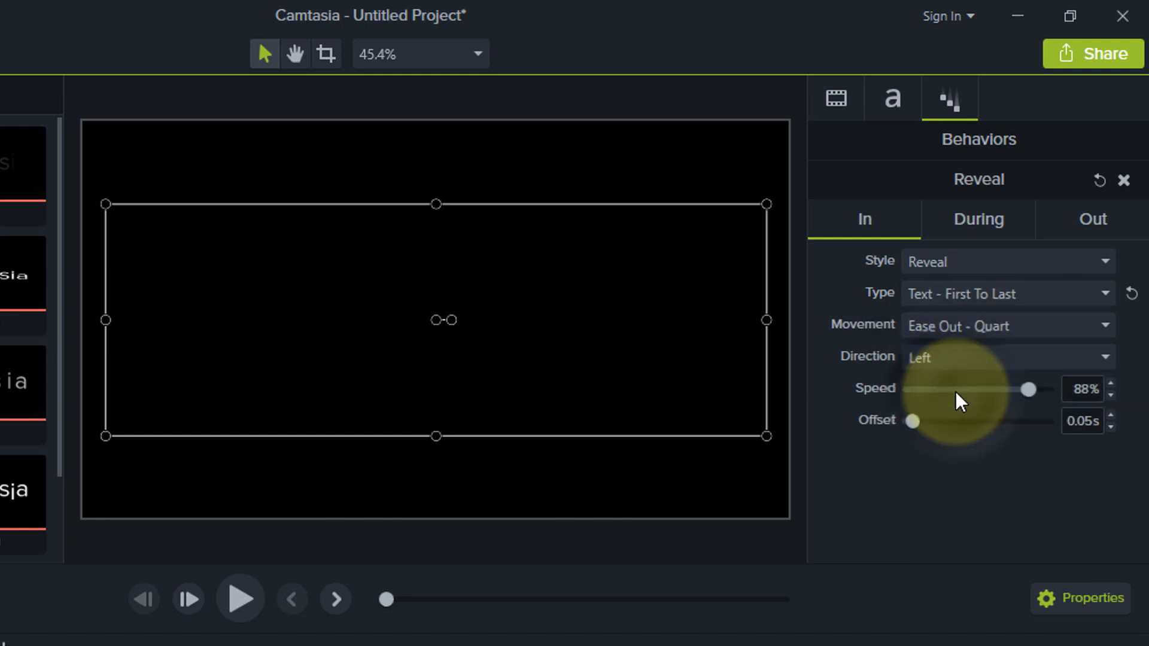
Set the In speed of the Reveal behavior to 100%
drag(1029, 390, 1065, 394)
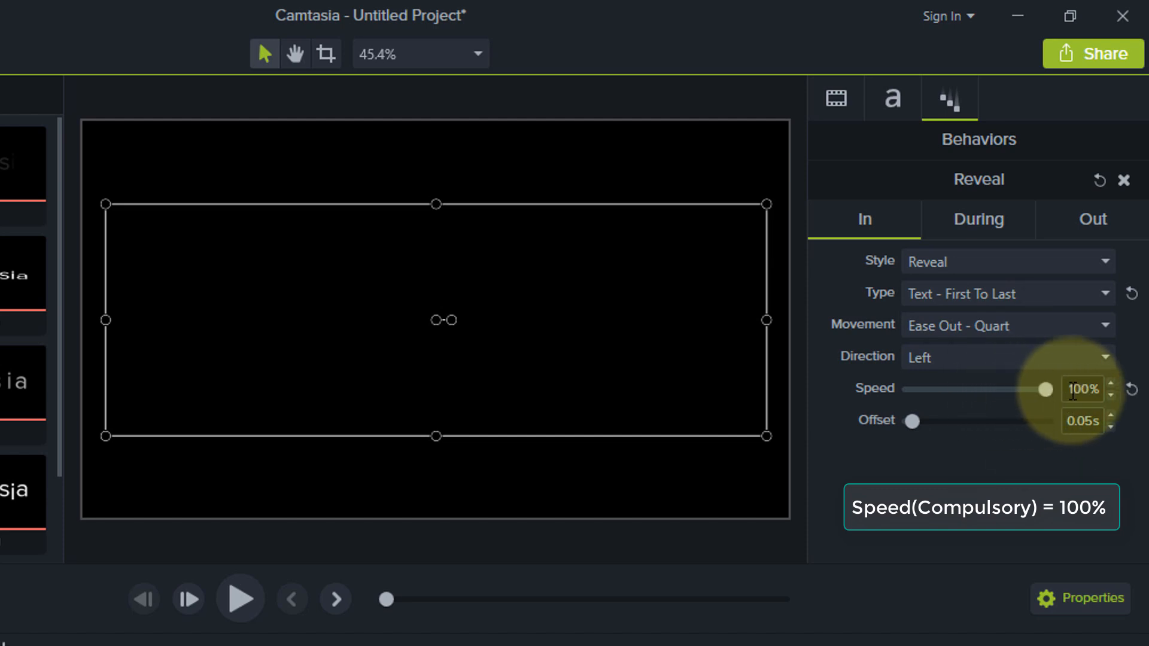
click(1097, 388)
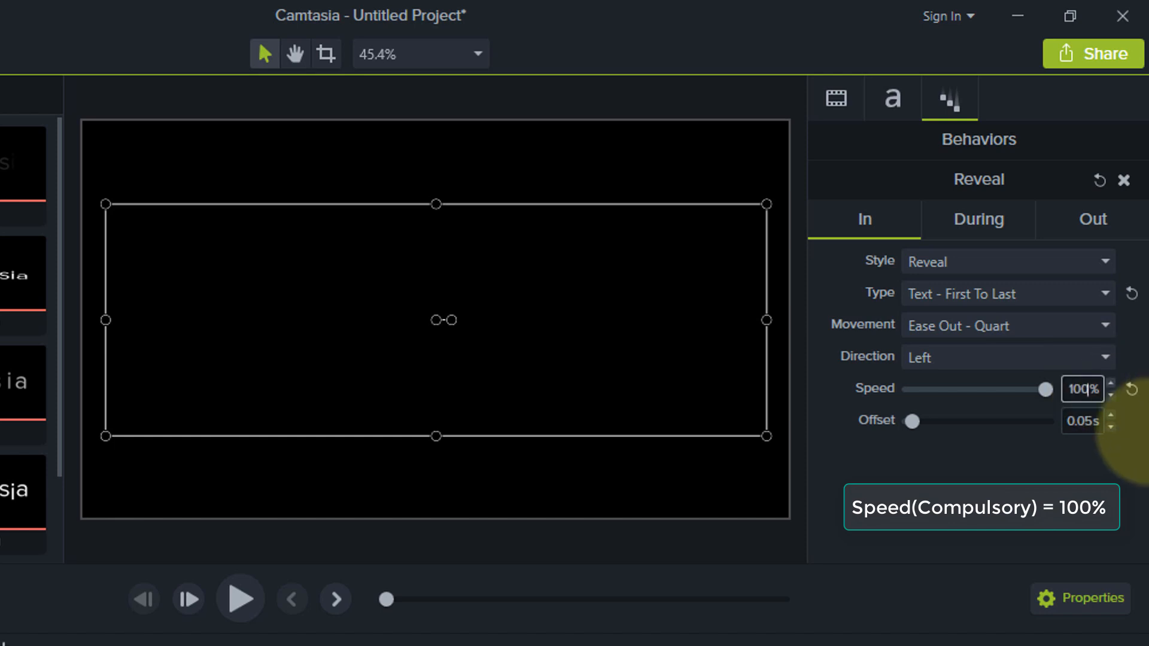
click(1042, 392)
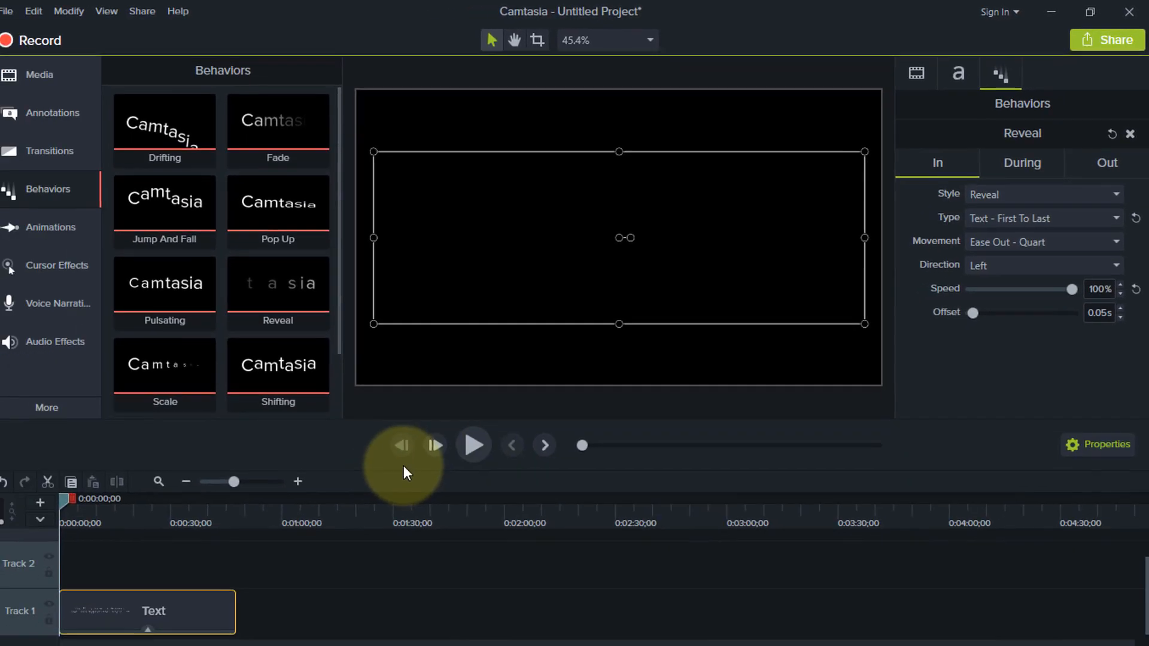
Preview the text animation from the start of the timeline and return the playhead to the beginning
drag(65, 496, 54, 501)
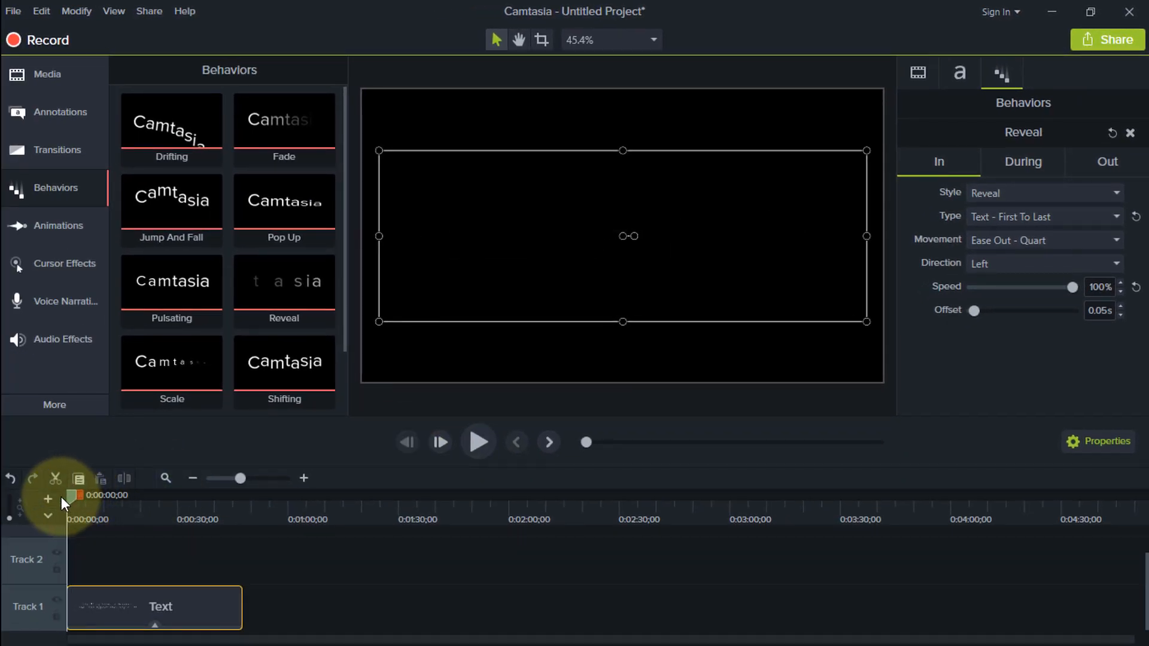
click(482, 442)
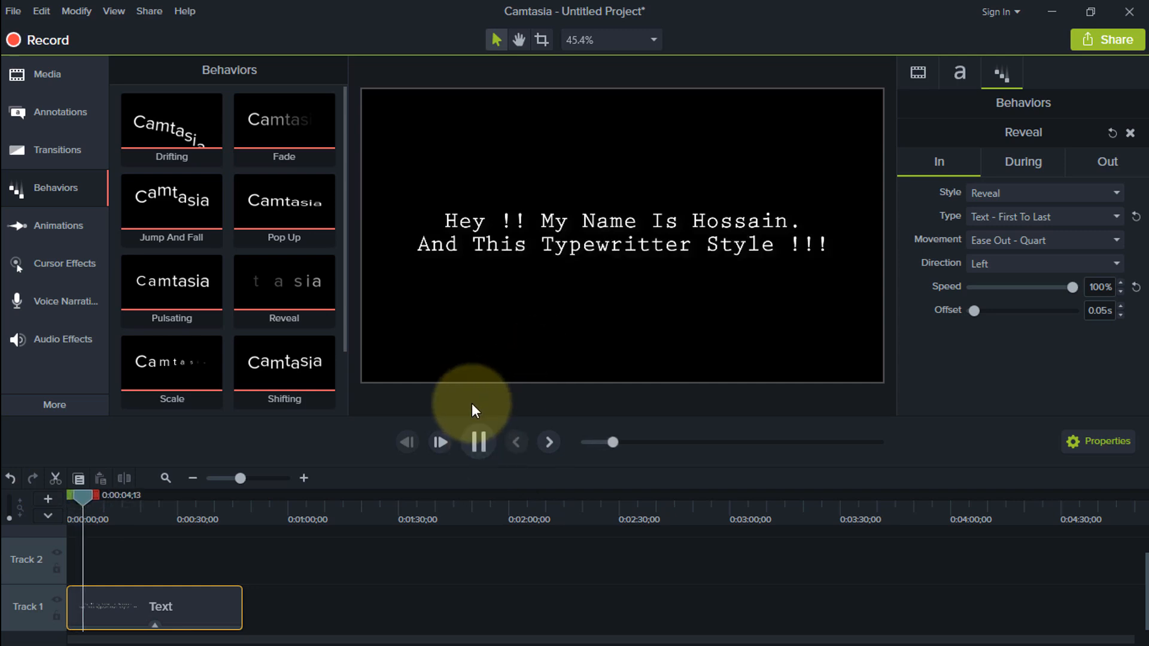
drag(81, 498, 66, 497)
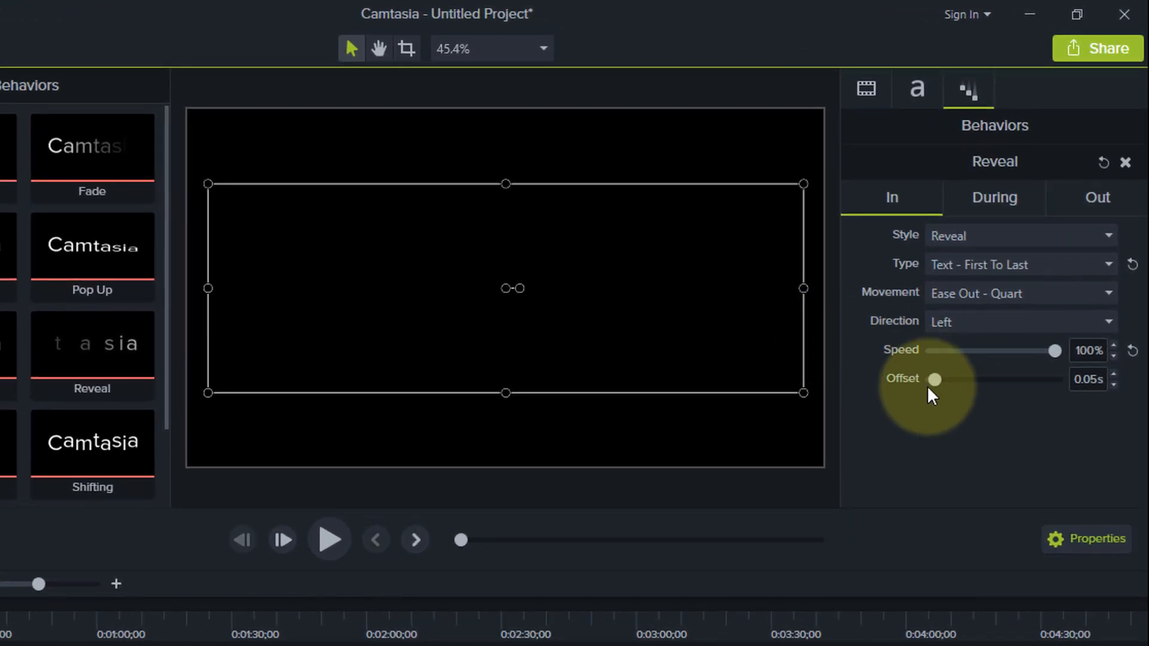
Set the In offset of the Reveal behavior to 0.17 s and preview the slower typing animation
drag(936, 379, 944, 378)
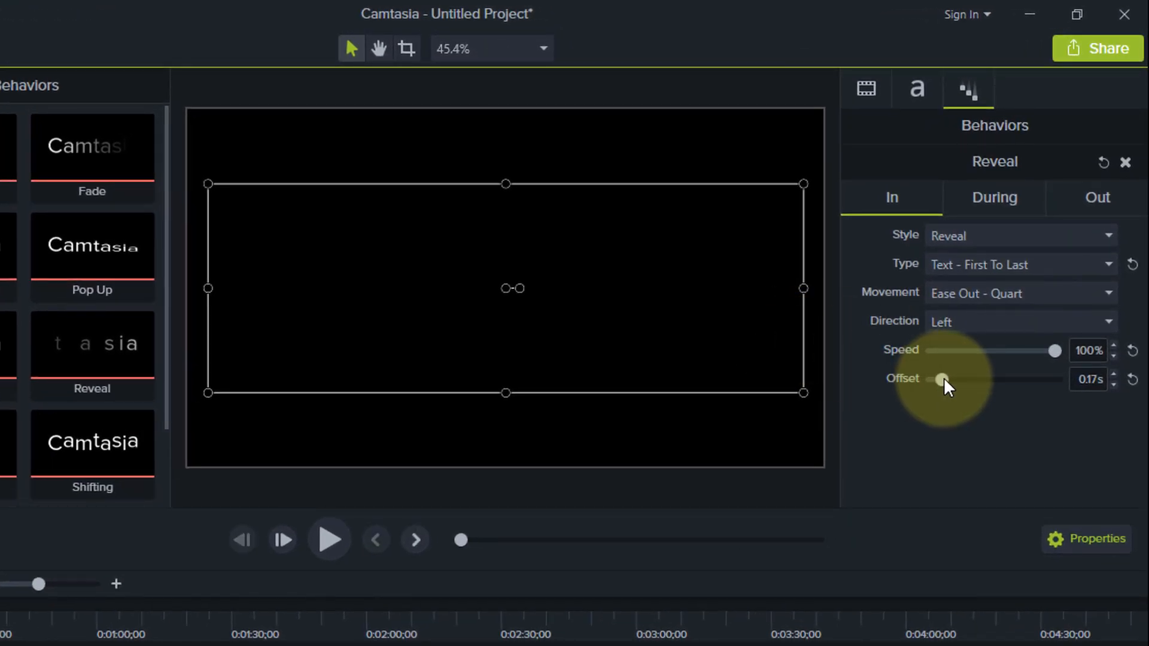
click(1091, 379)
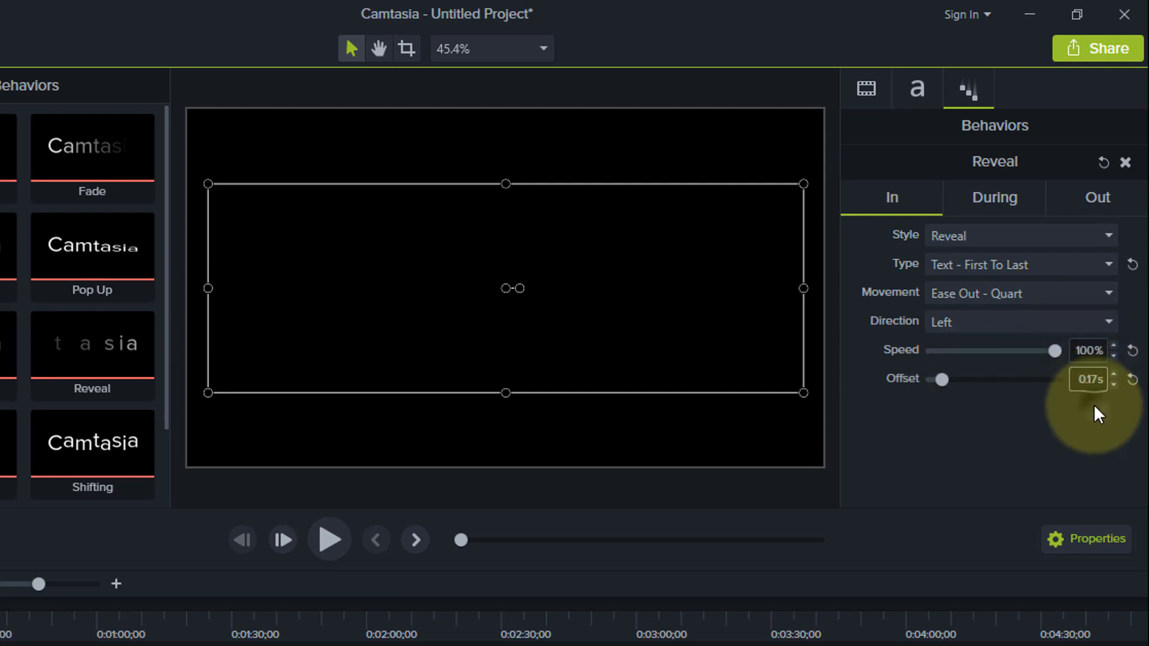
click(326, 542)
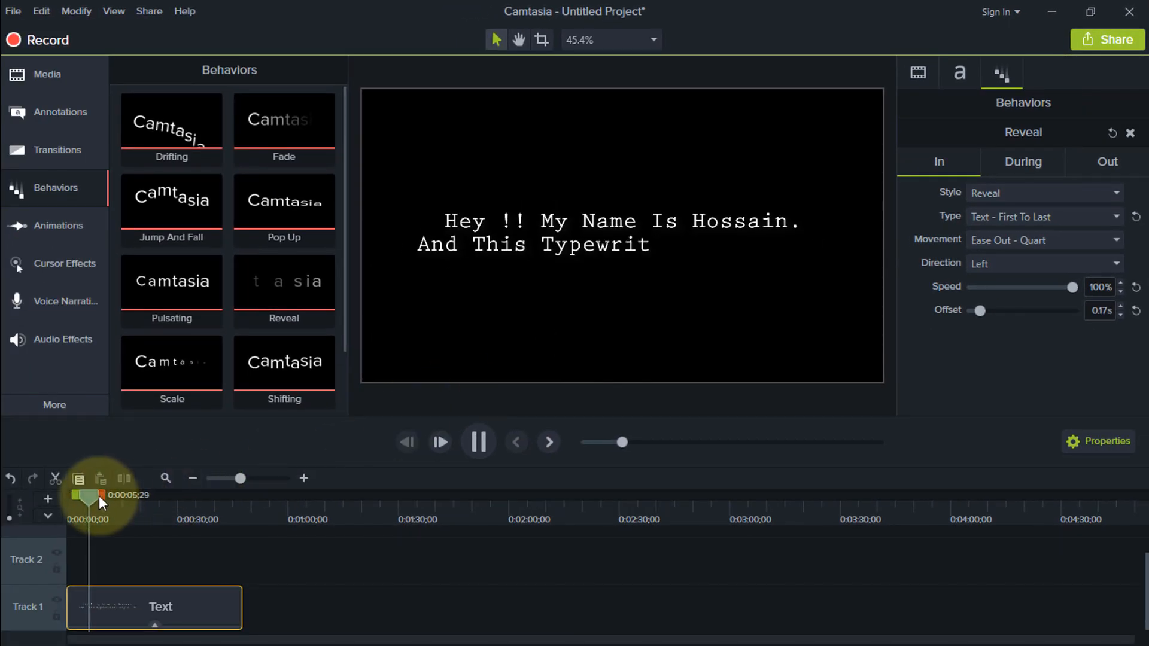
drag(92, 498, 85, 496)
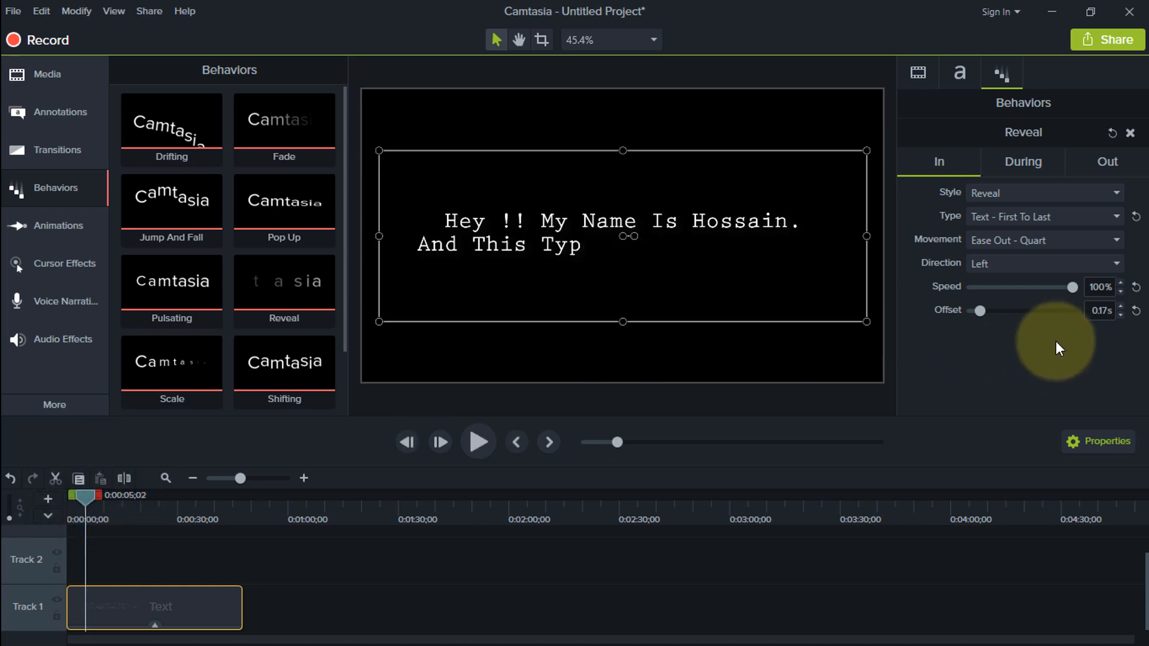
Set the In offset of the Reveal behavior to 0.20 s and preview the animation from the start of the timeline
click(1097, 311)
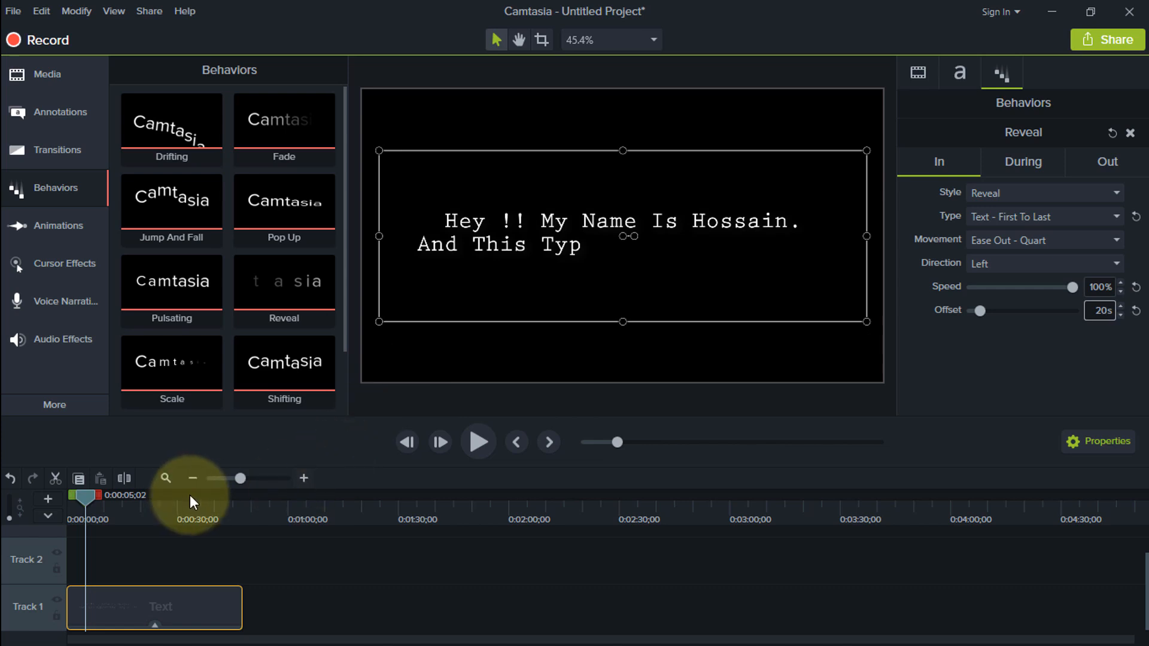
key(Return)
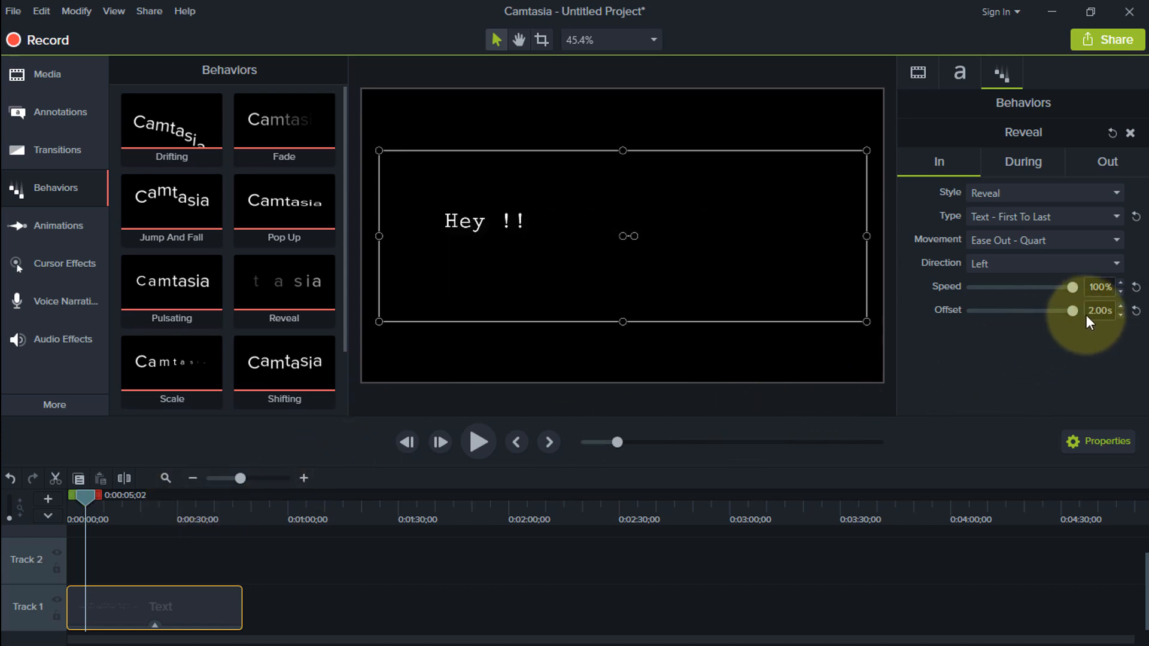
click(1102, 302)
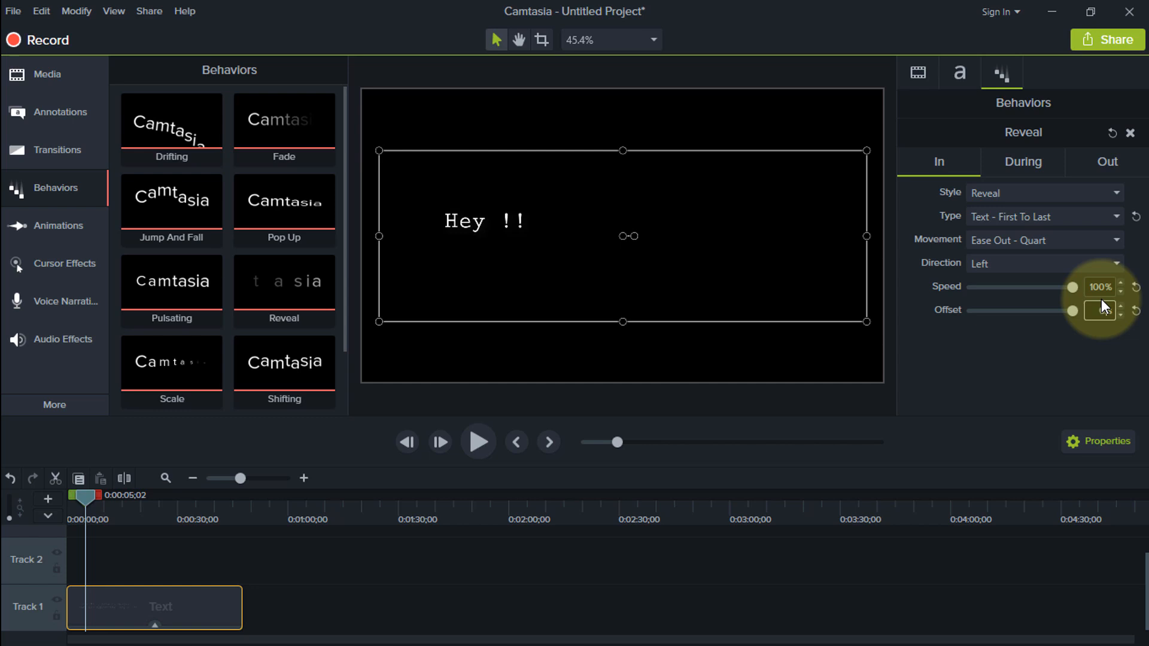
text(0.2)
key(Return)
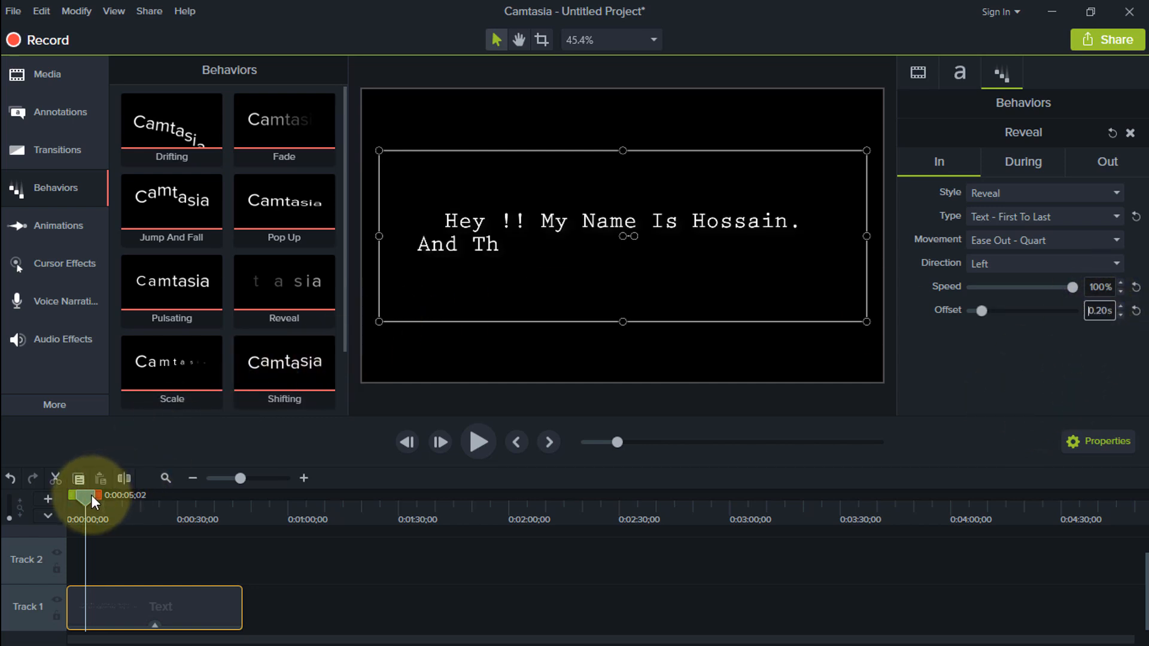
drag(88, 498, 71, 500)
click(479, 442)
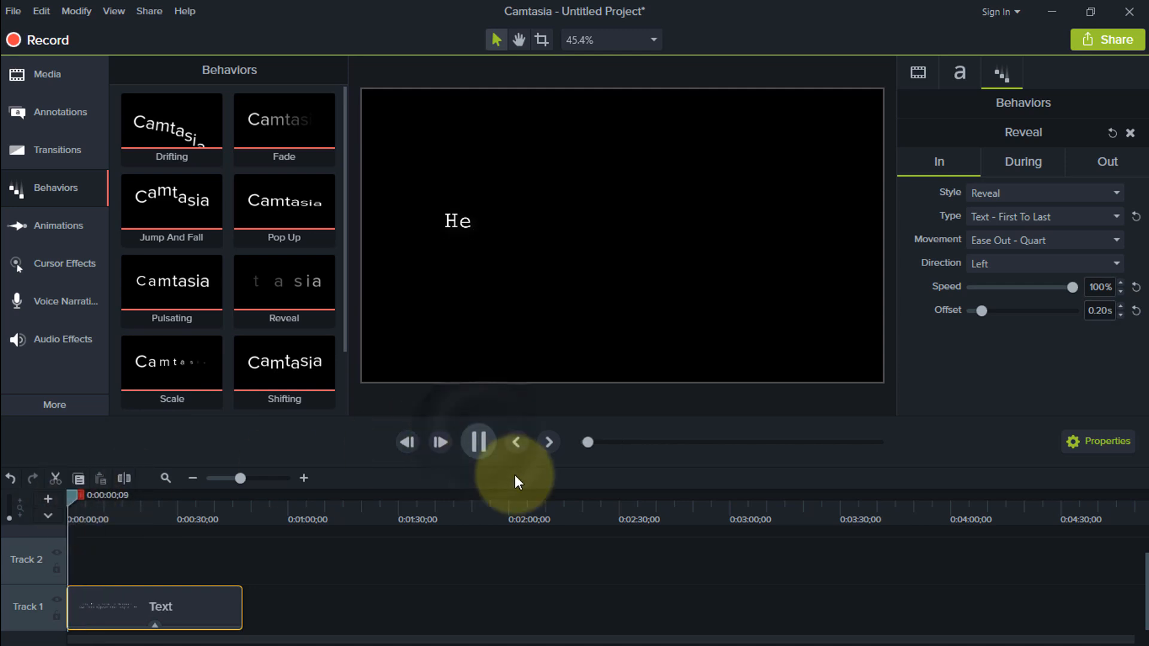